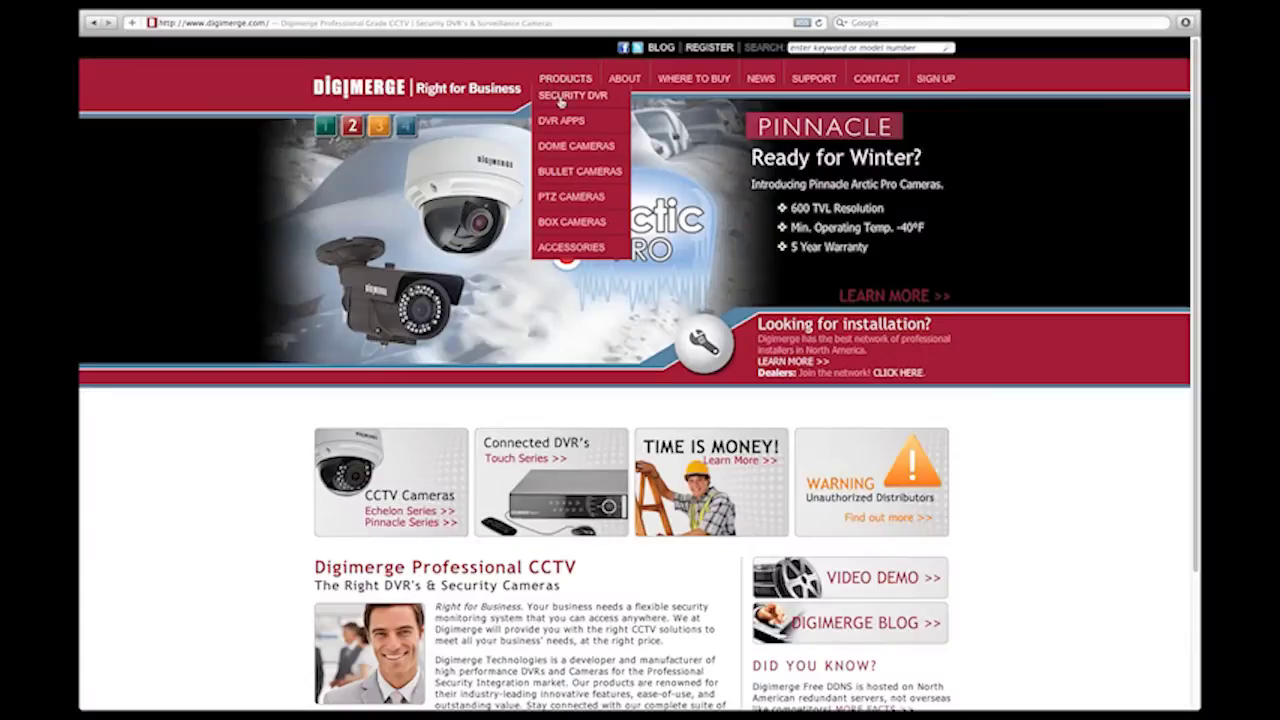
Step: Download the iSMS Mac installer (Digimerge-6.iSMS Installation.1.5.1.pkg) from Digimerge and open it
left_click(562, 121)
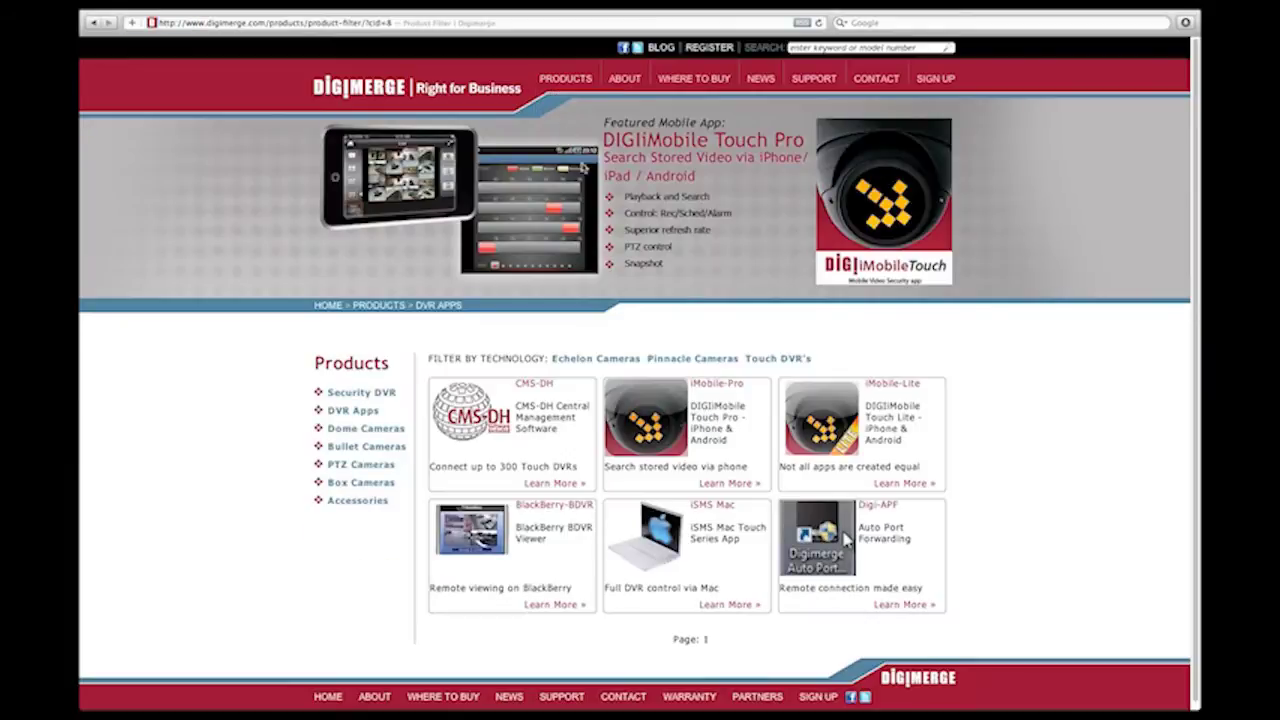
left_click(846, 537)
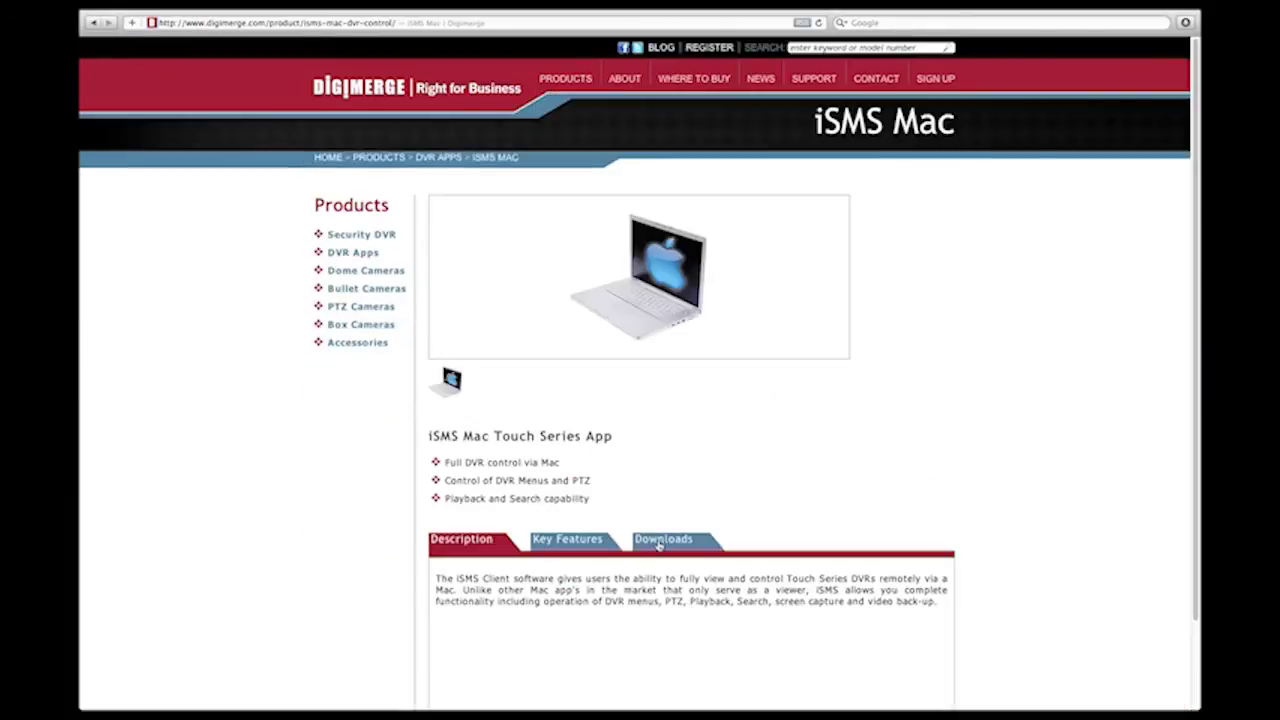
left_click(658, 543)
left_click(509, 619)
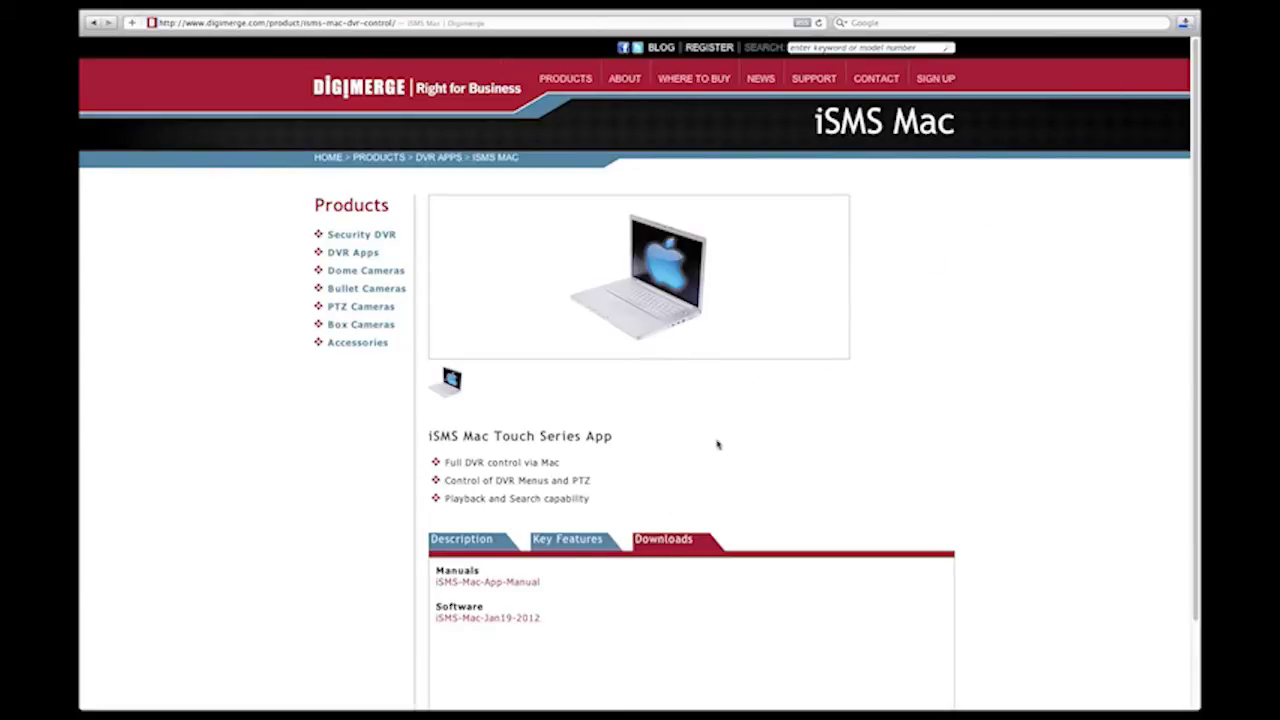
left_click(1186, 24)
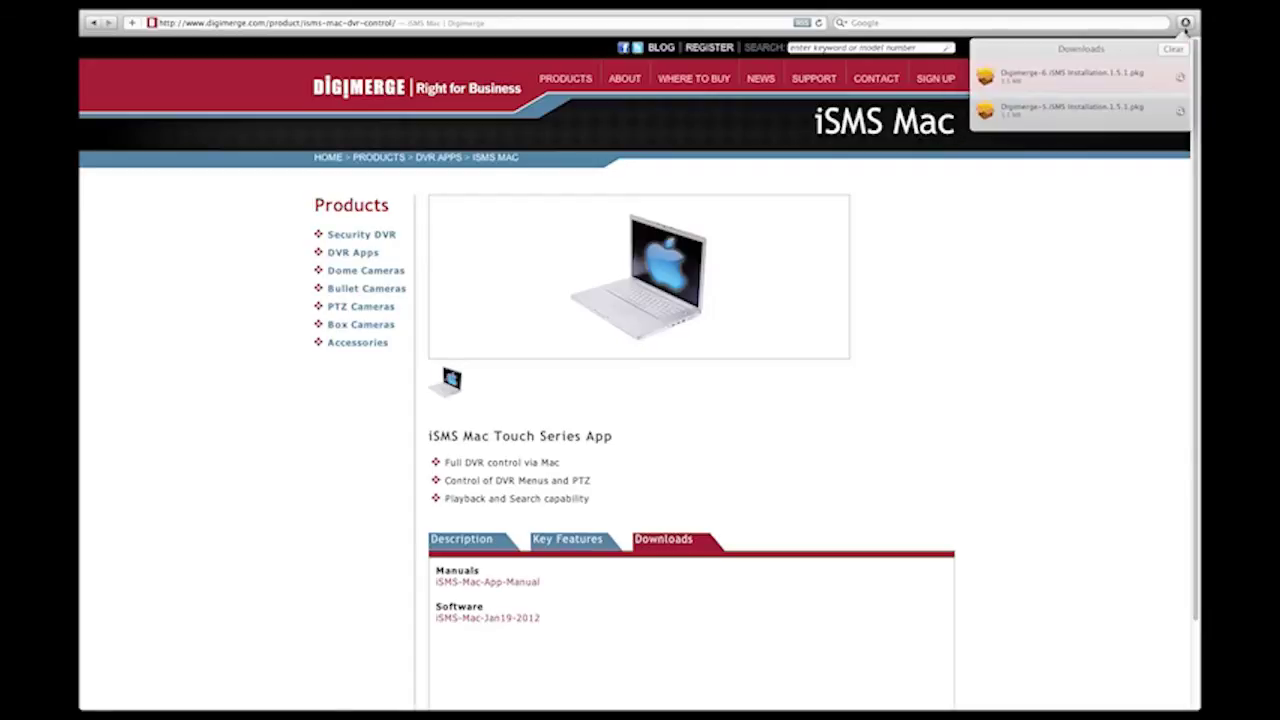
double_click(1116, 76)
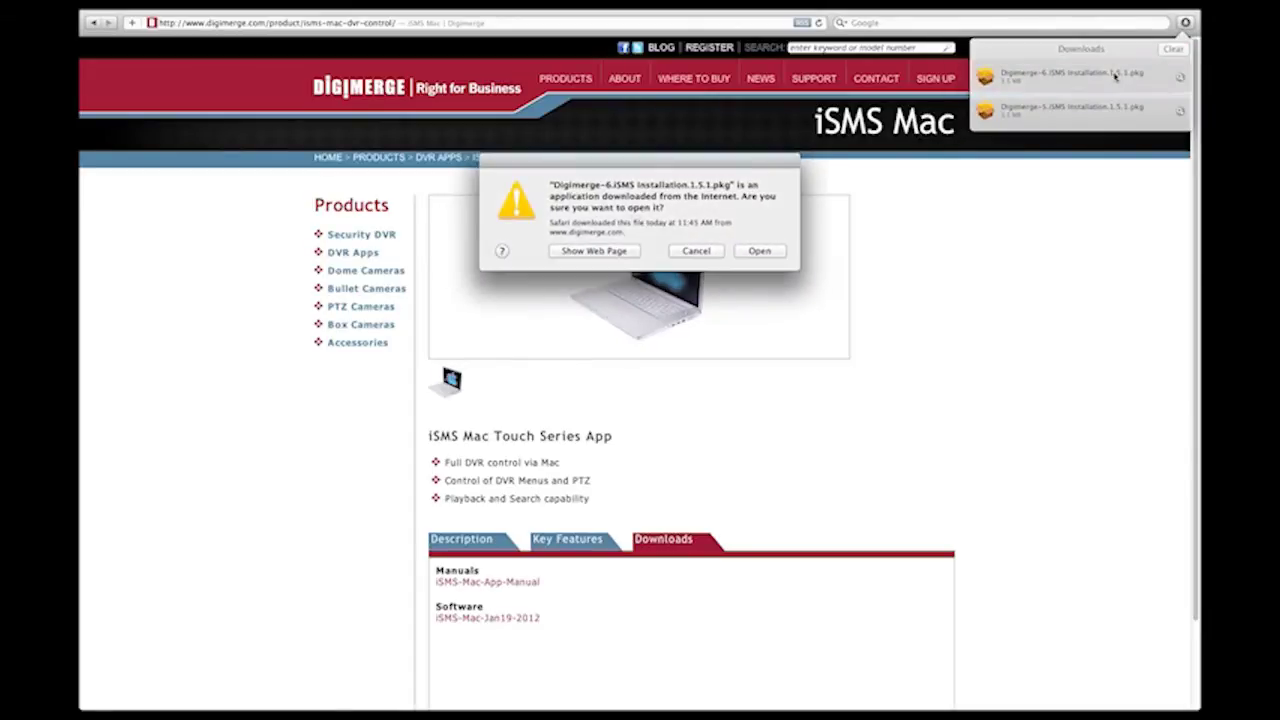
Step: Approve the downloaded package and install iSMS on Macintosh HD, authorizing with the admin password
left_click(757, 251)
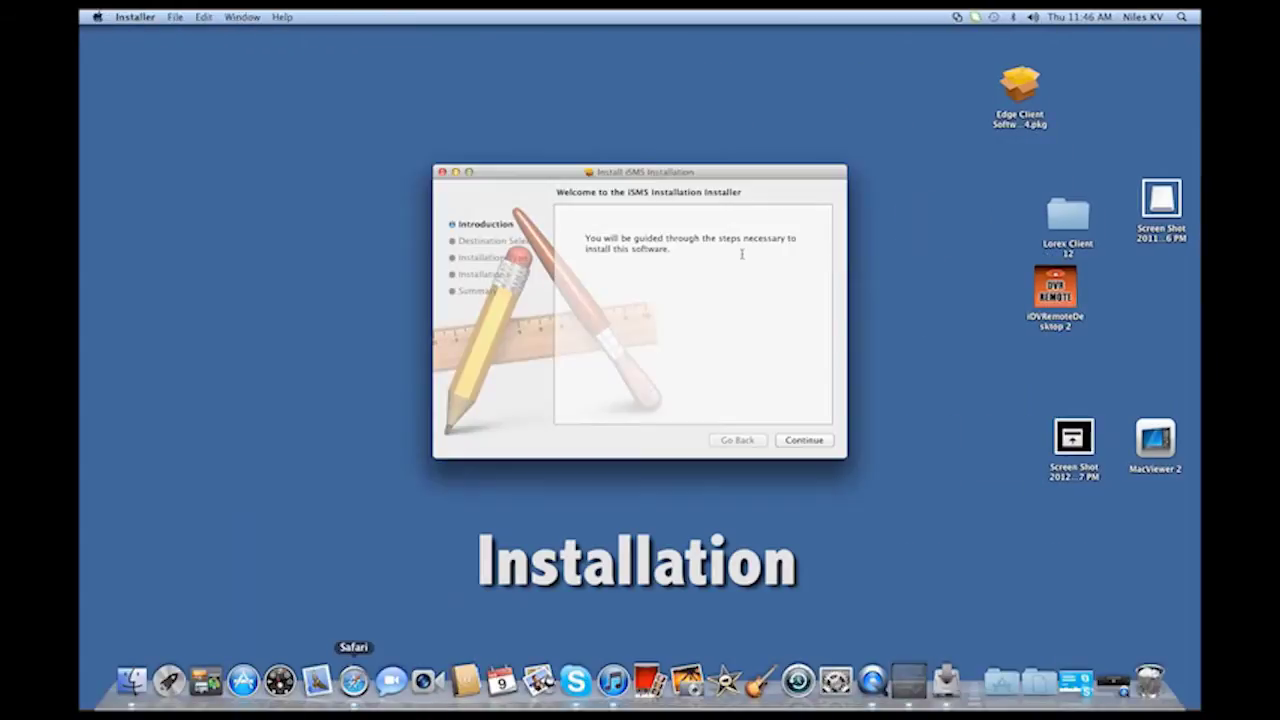
left_click(804, 440)
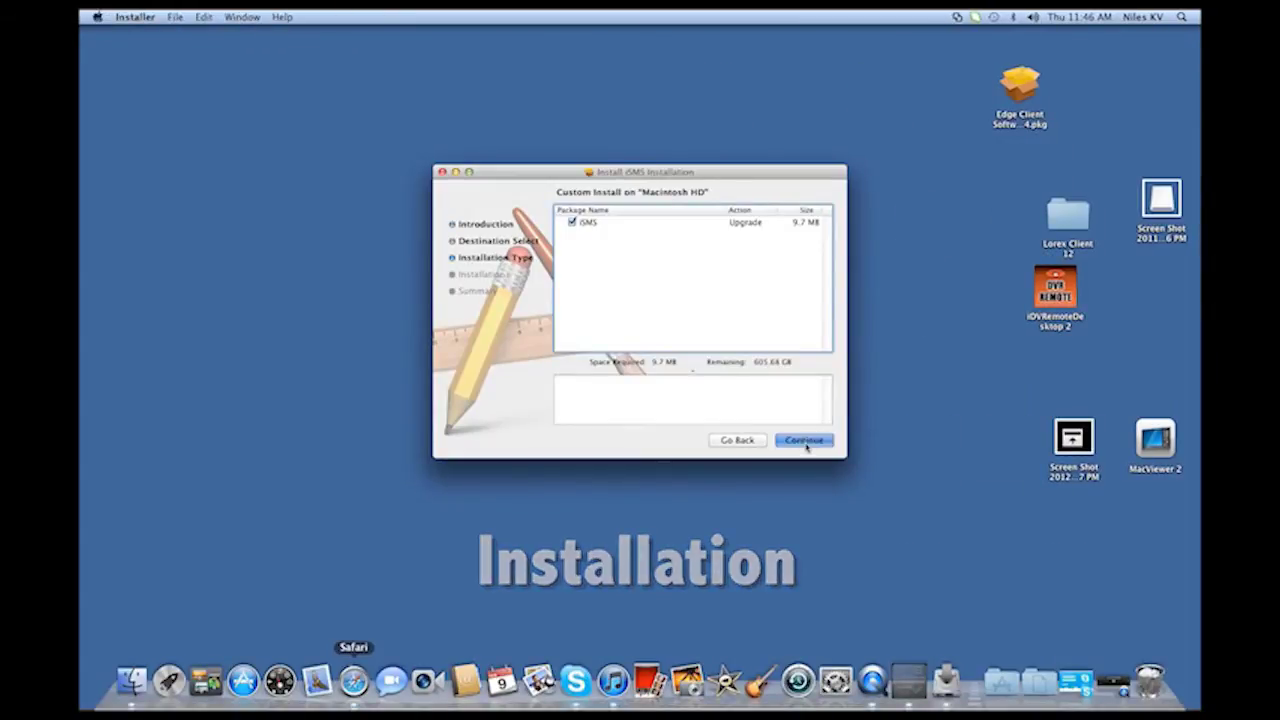
left_click(804, 440)
left_click(806, 446)
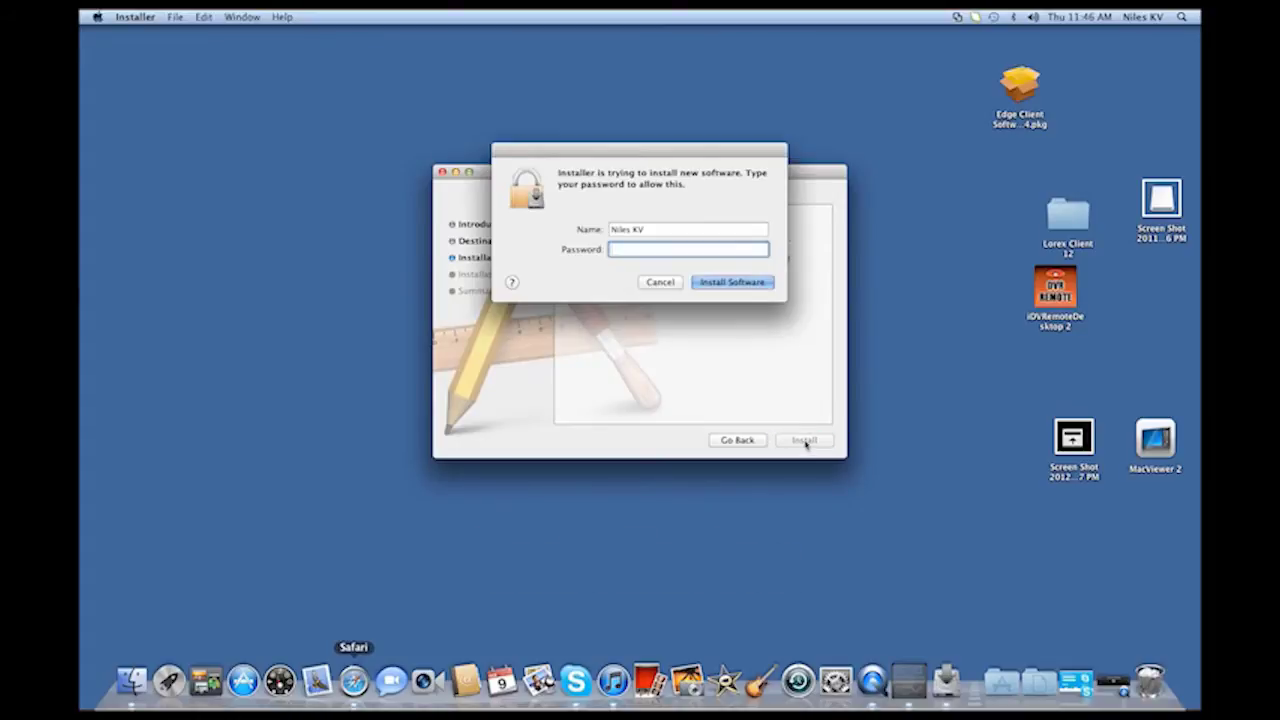
type("*****")
key("Return")
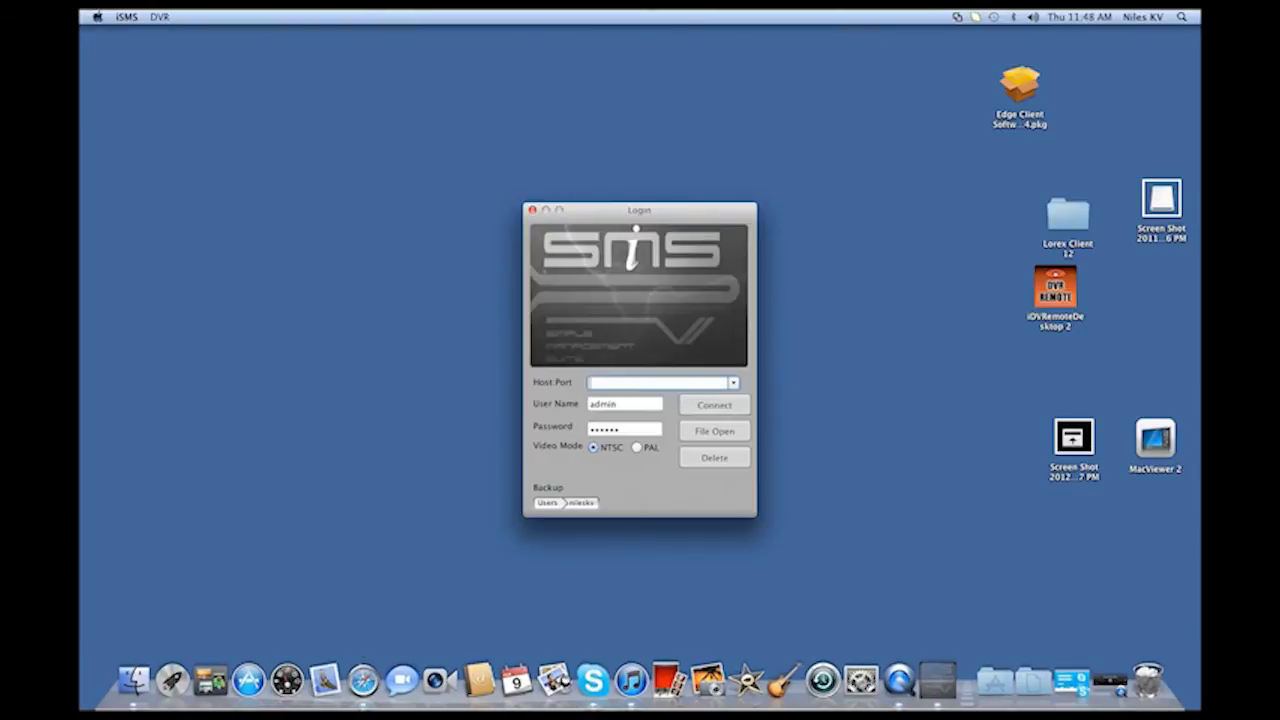
Step: Log in to the DVR at officedvr.digimerge.net:80 using the filled-in user name and password
type("456.")
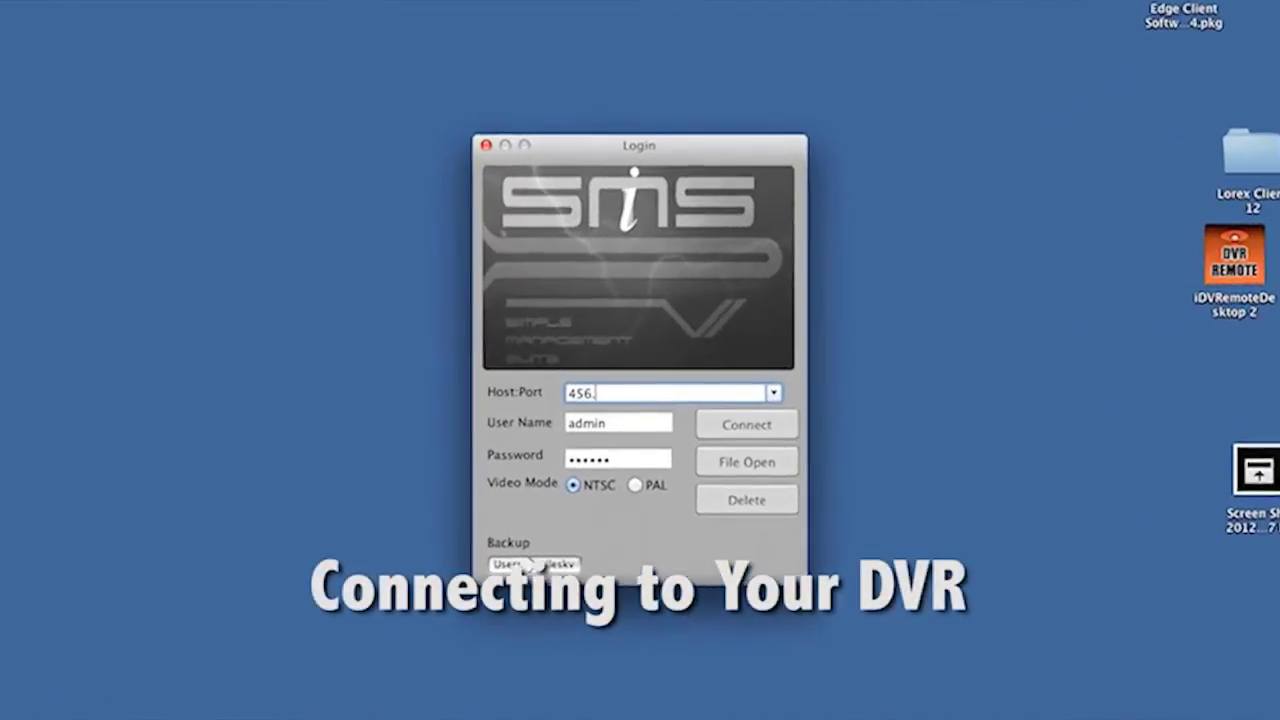
type("765")
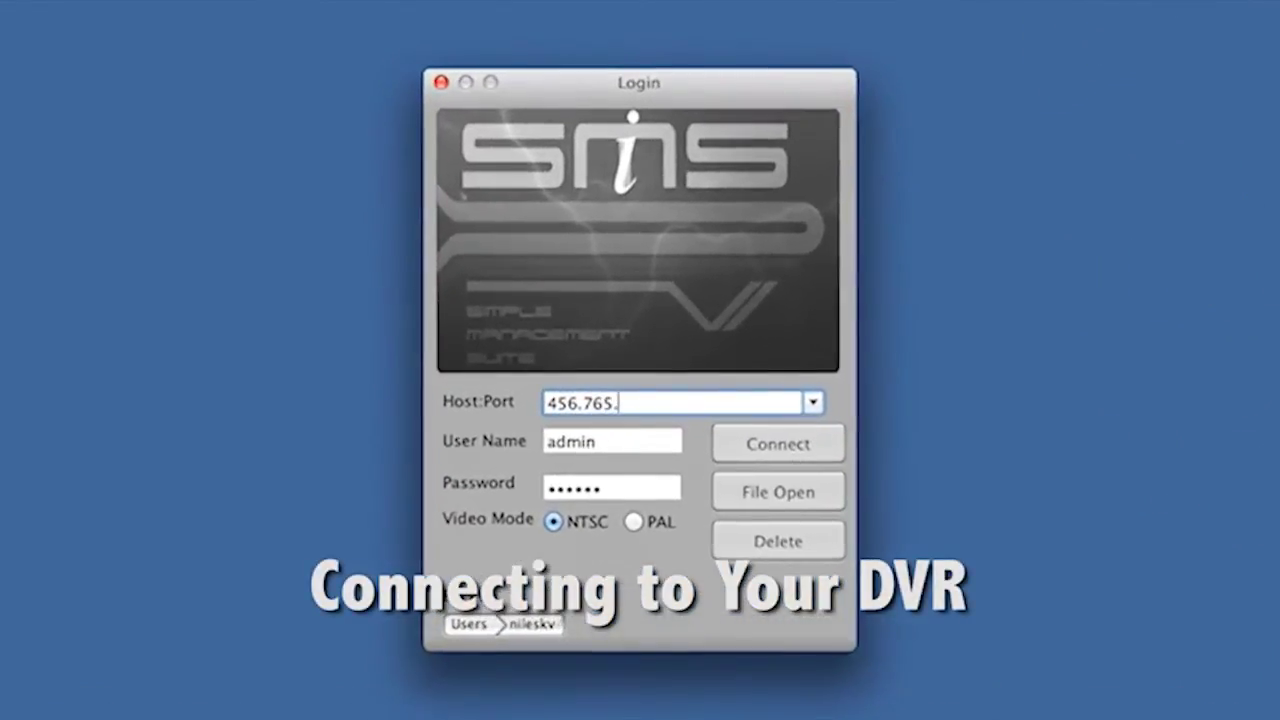
type(".45.65")
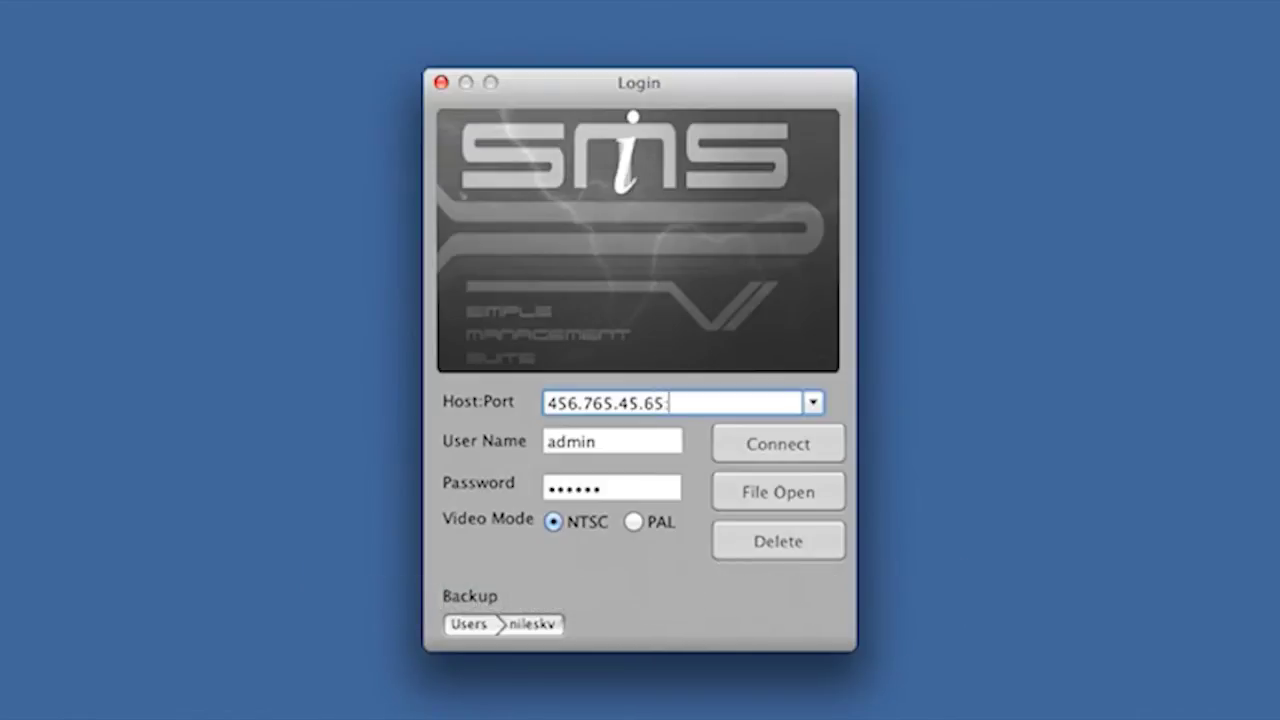
type(":80")
key("super+a")
type("offi")
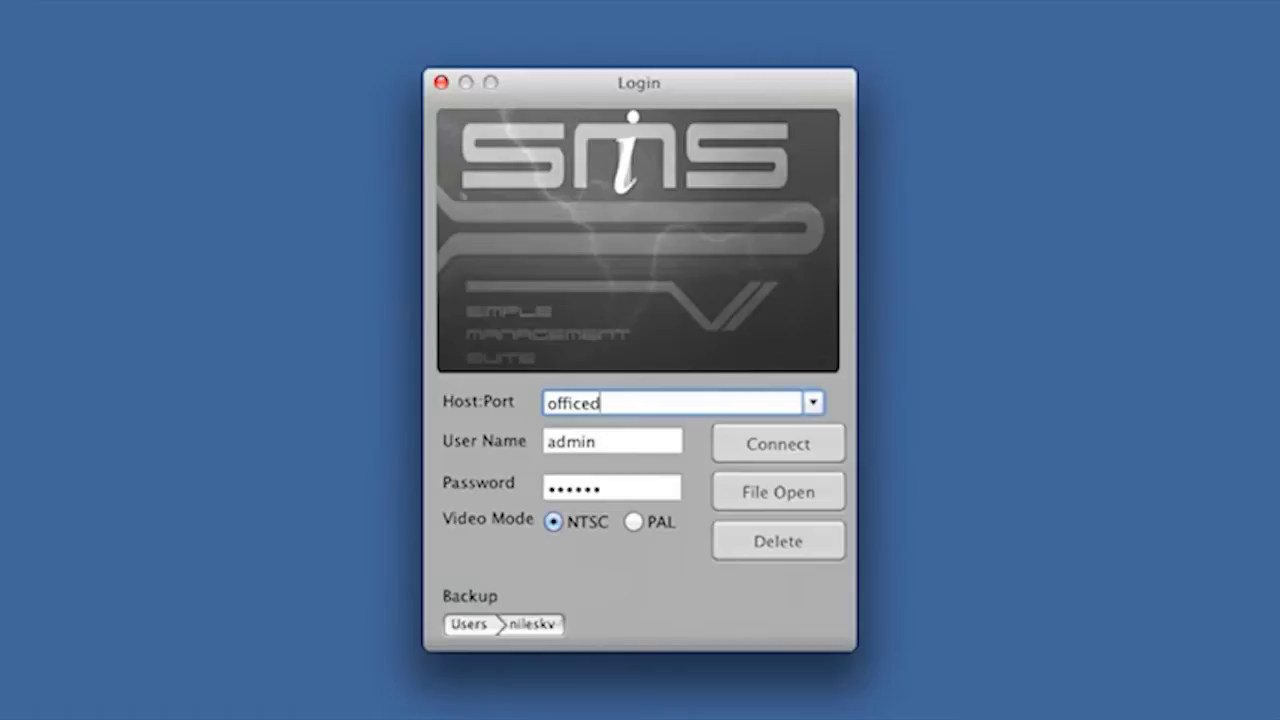
type("cedvr.digimerge.net")
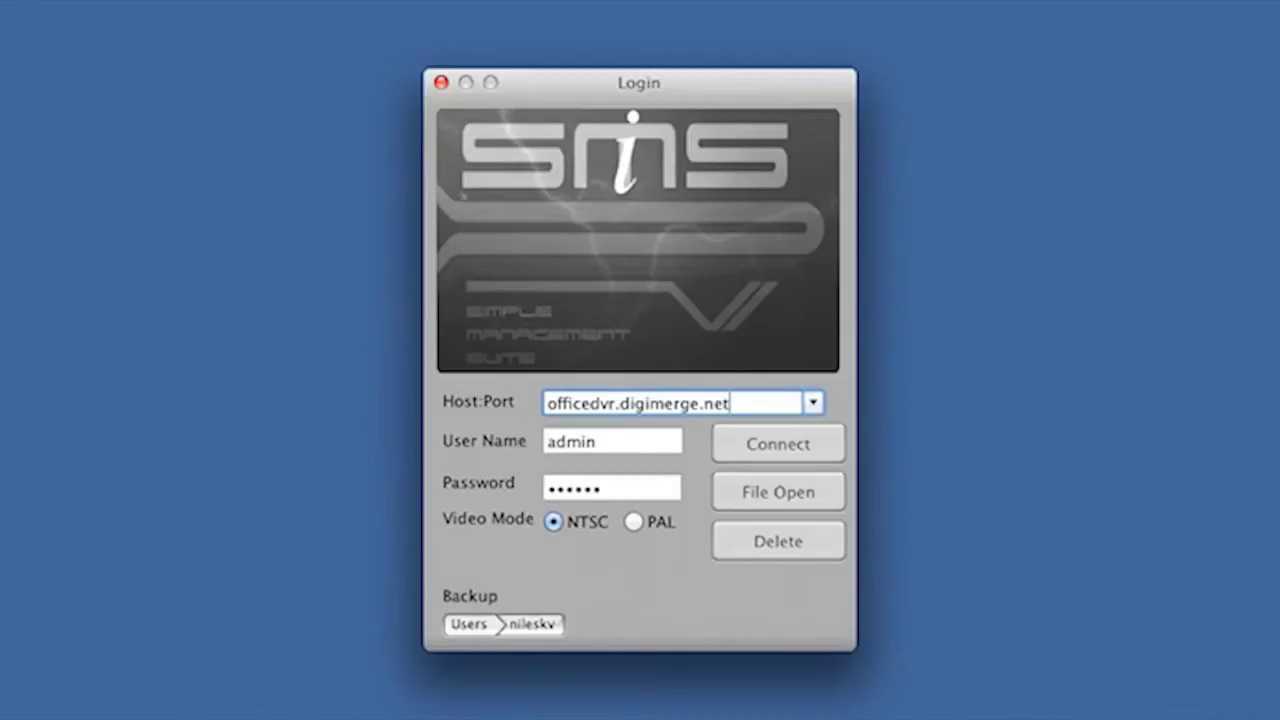
type(":80")
left_click(651, 443)
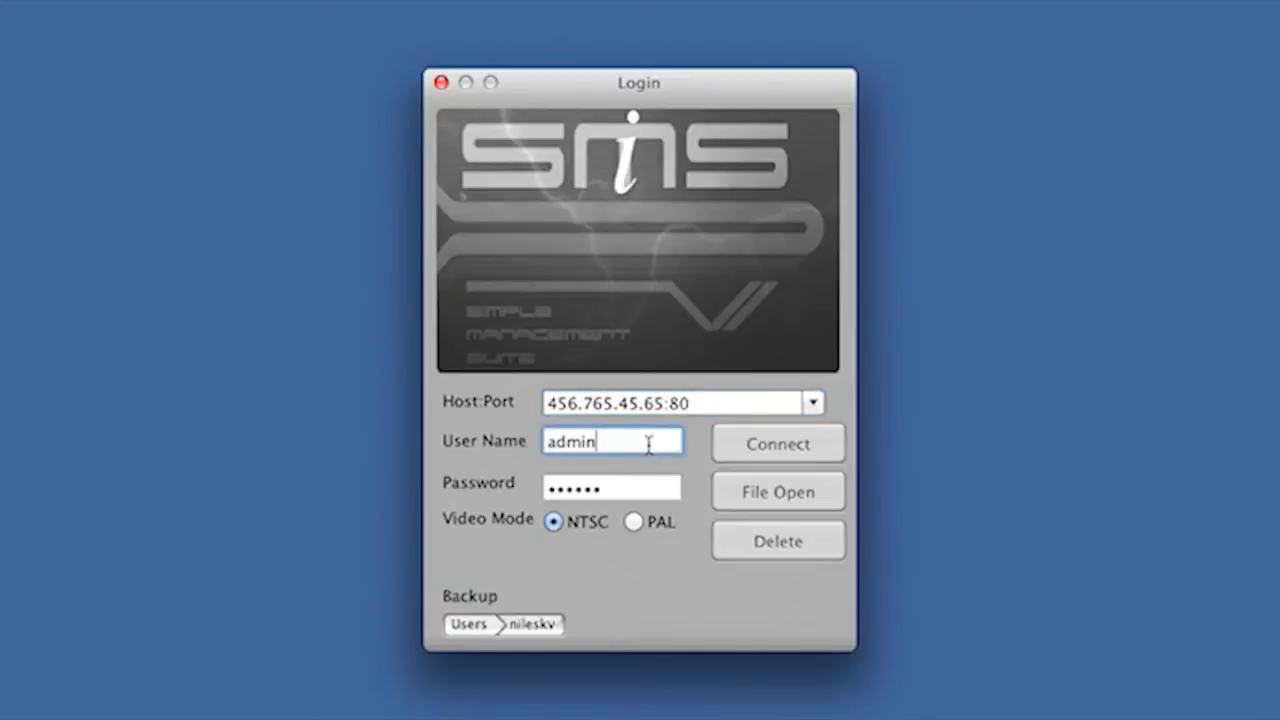
left_click(631, 486)
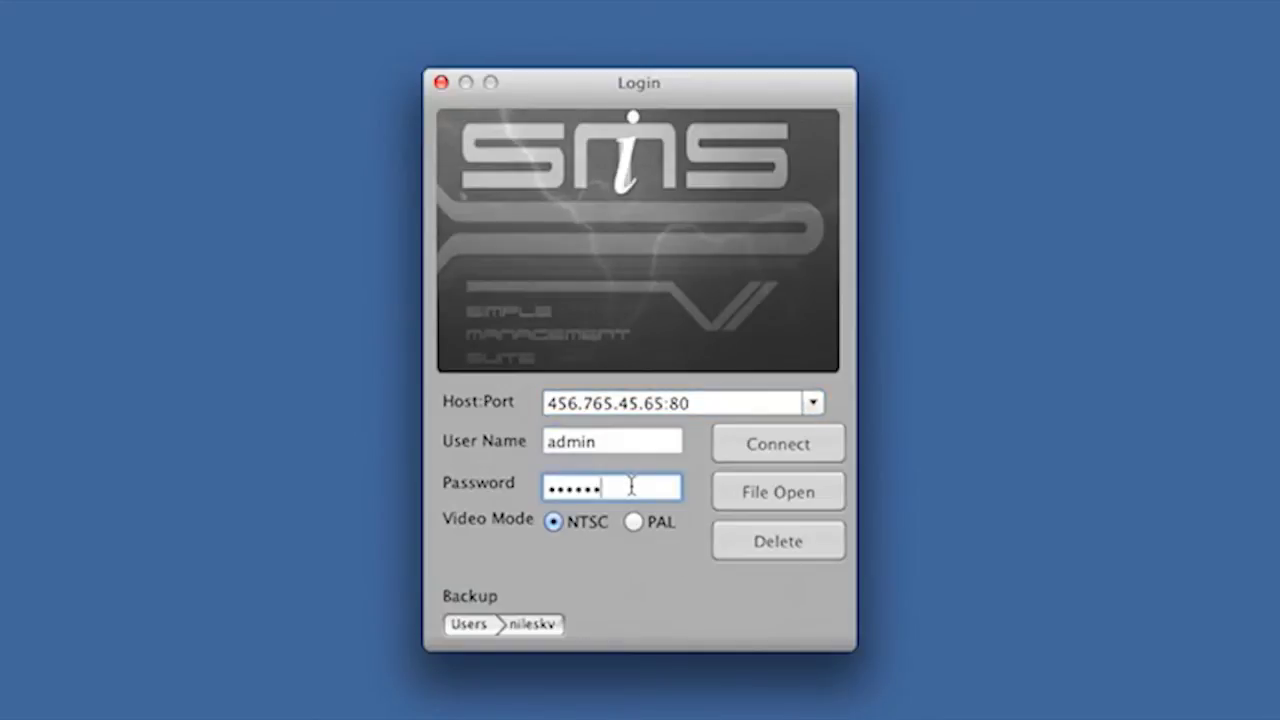
left_click(630, 446)
left_click(713, 404)
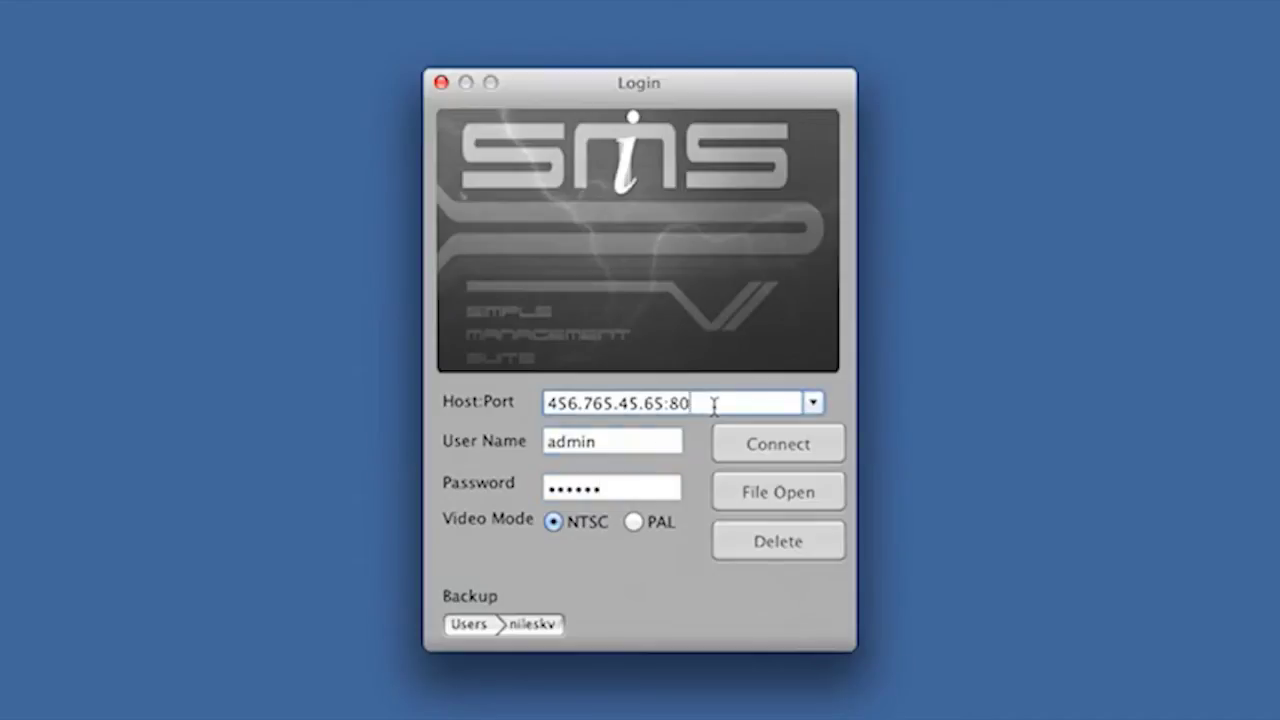
left_click(752, 448)
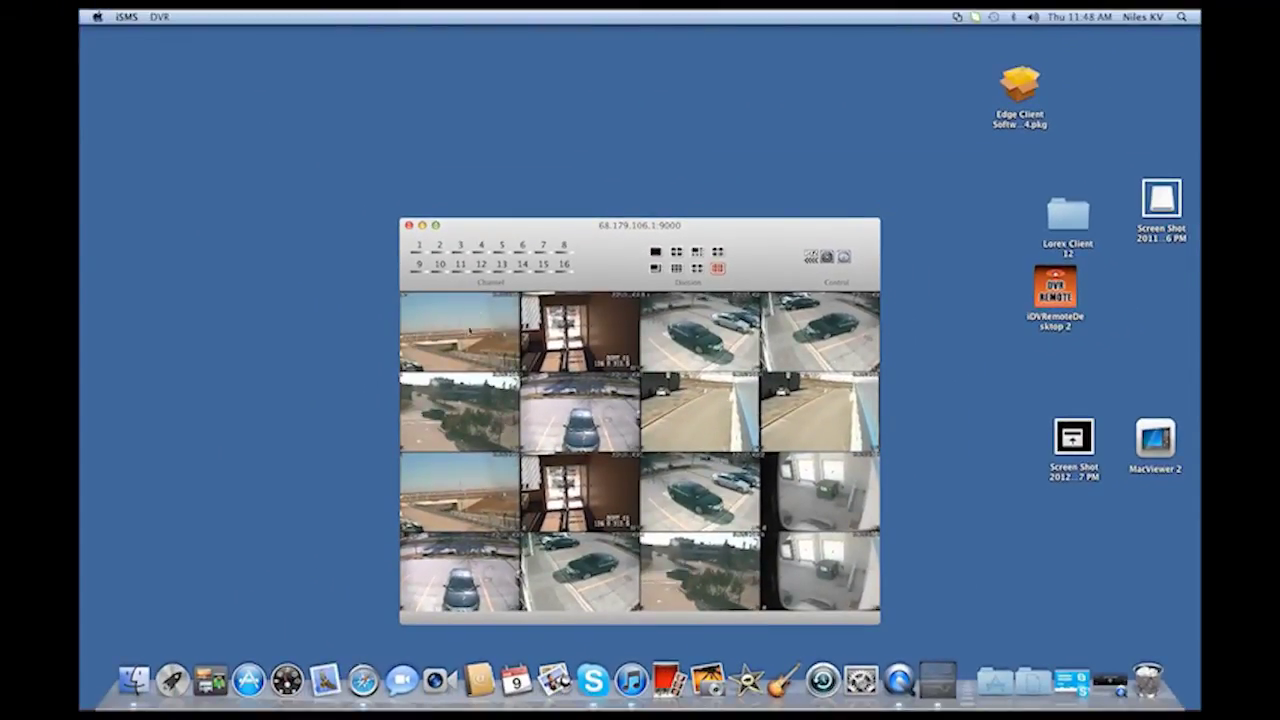
Step: Expand the viewer to full screen and view cameras 1 and 11 singly, returning to the grid each time
left_click(435, 225)
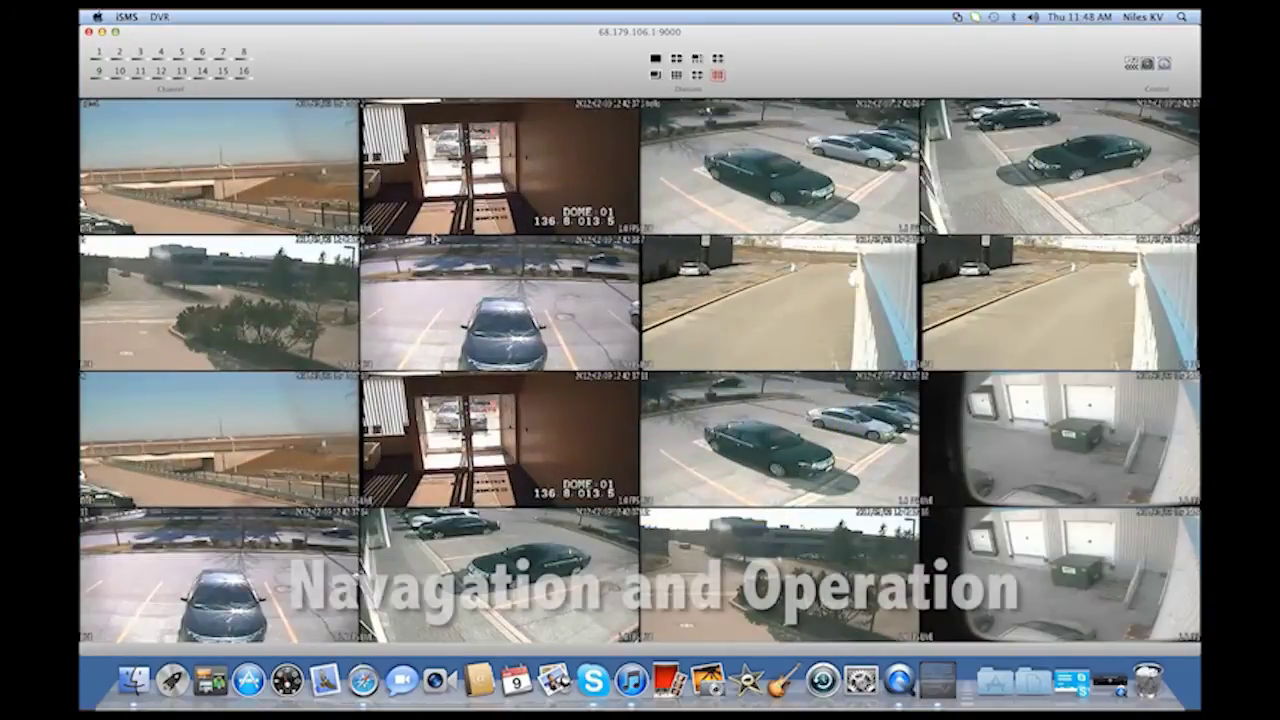
double_click(315, 185)
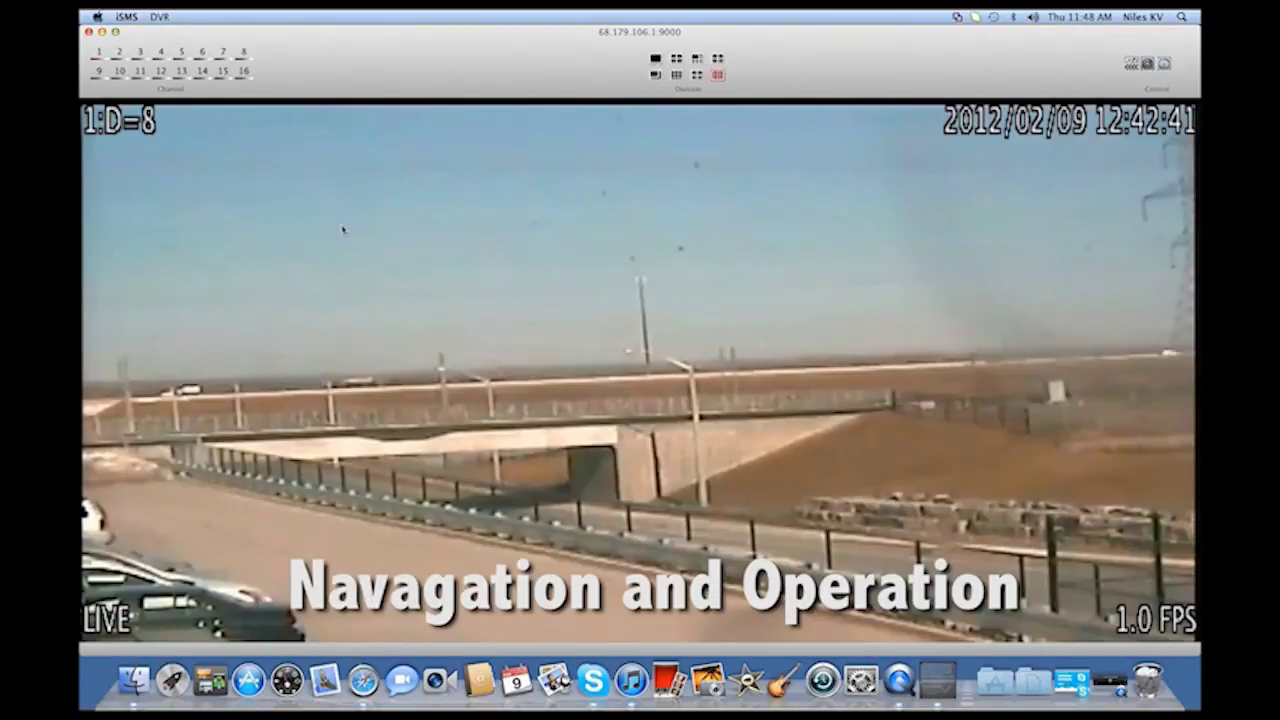
double_click(342, 229)
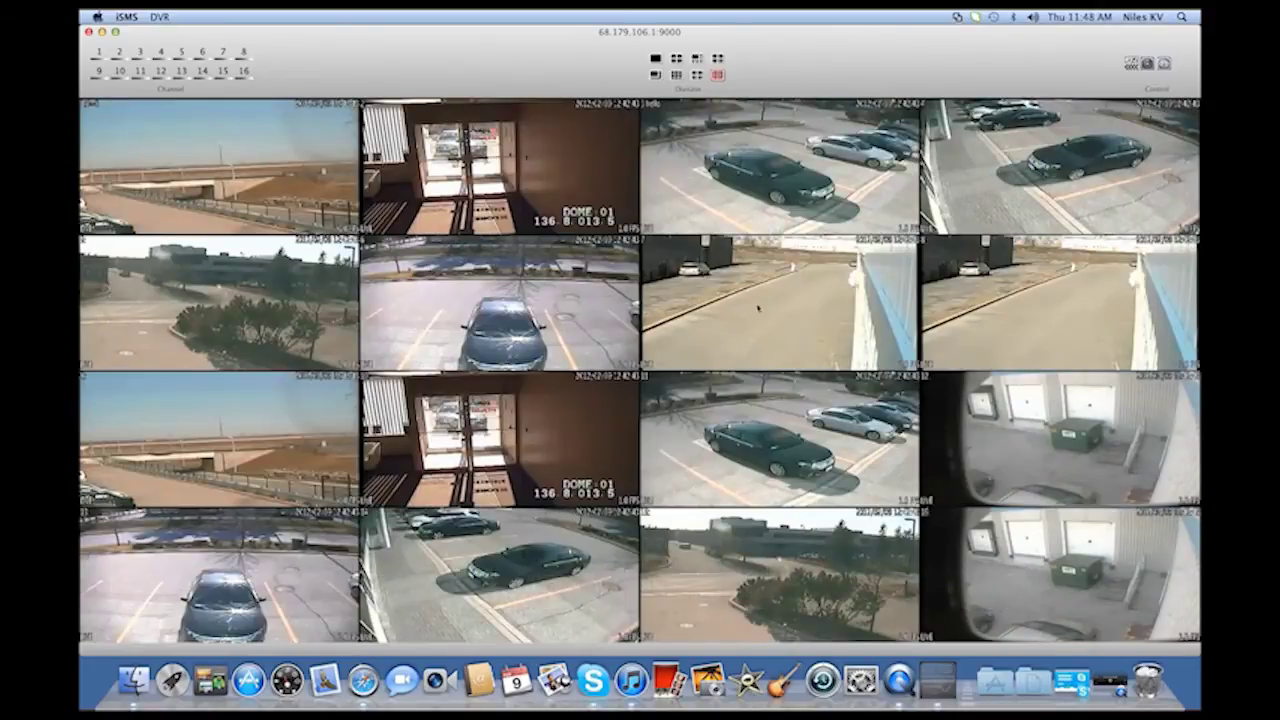
double_click(733, 435)
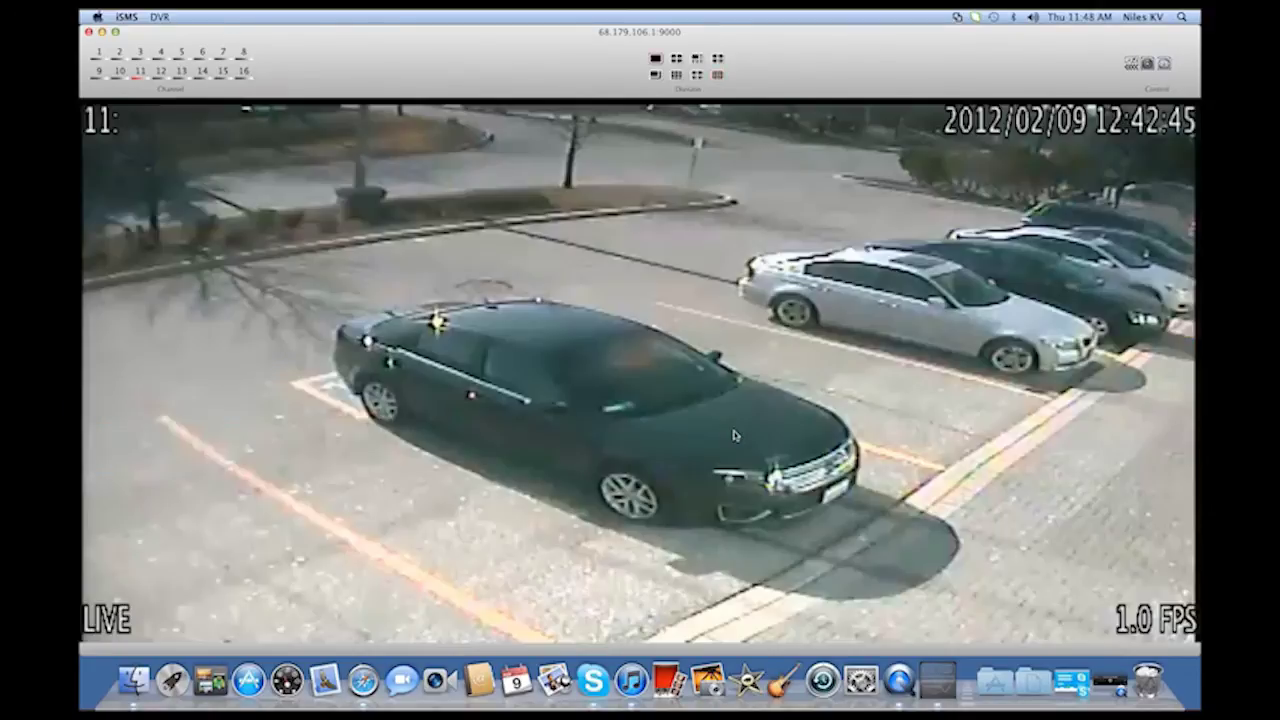
double_click(733, 322)
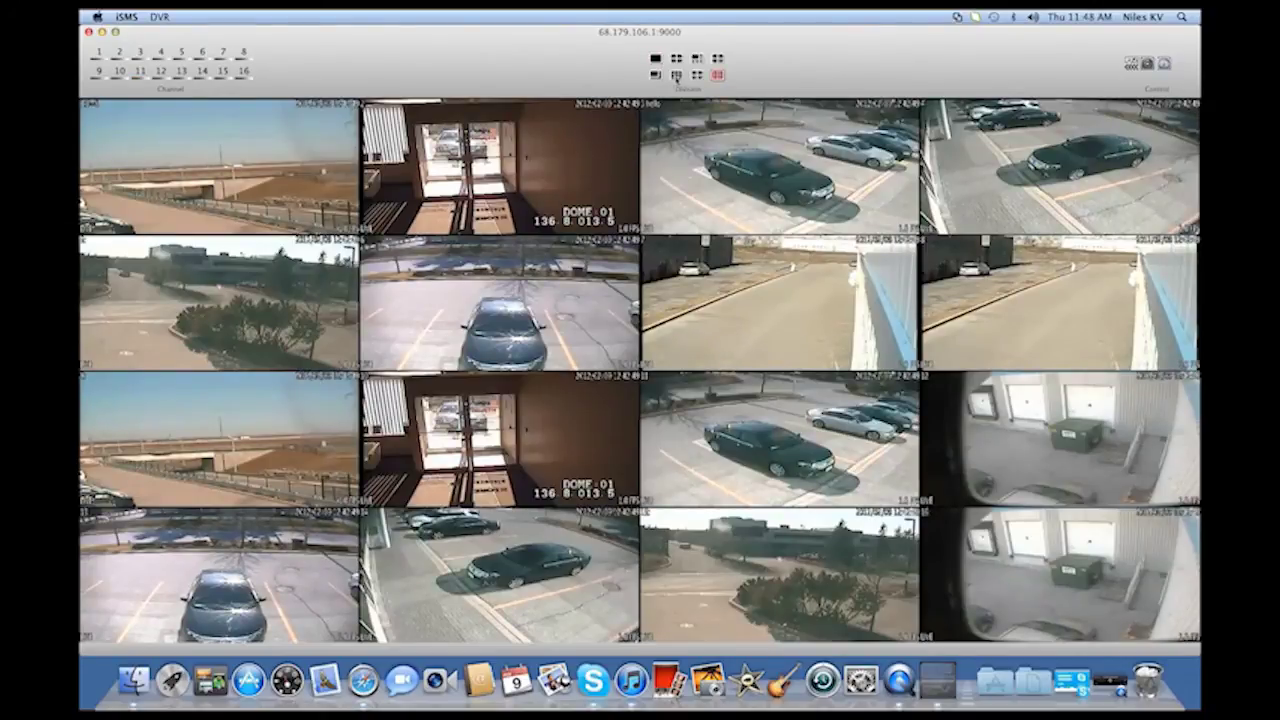
Step: Cycle the layout through 9-split and 2+8 split back to 16-split, then shrink the window
left_click(677, 75)
left_click(697, 75)
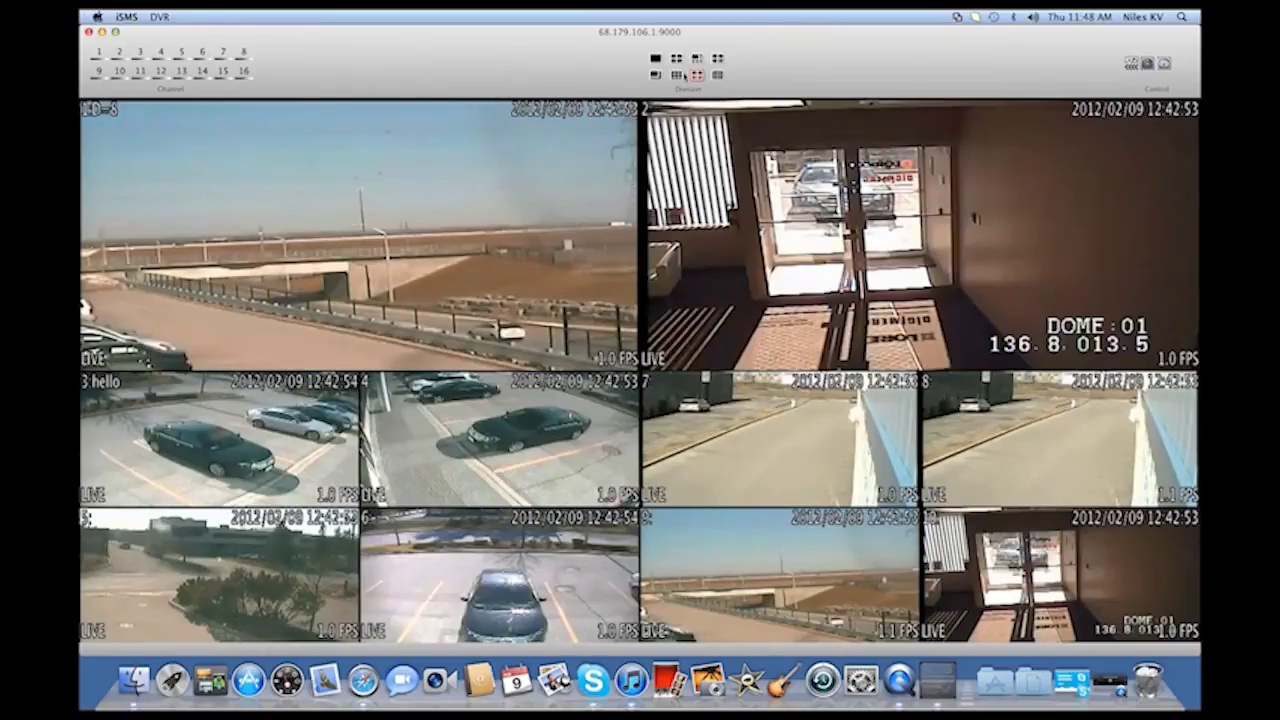
left_click(719, 76)
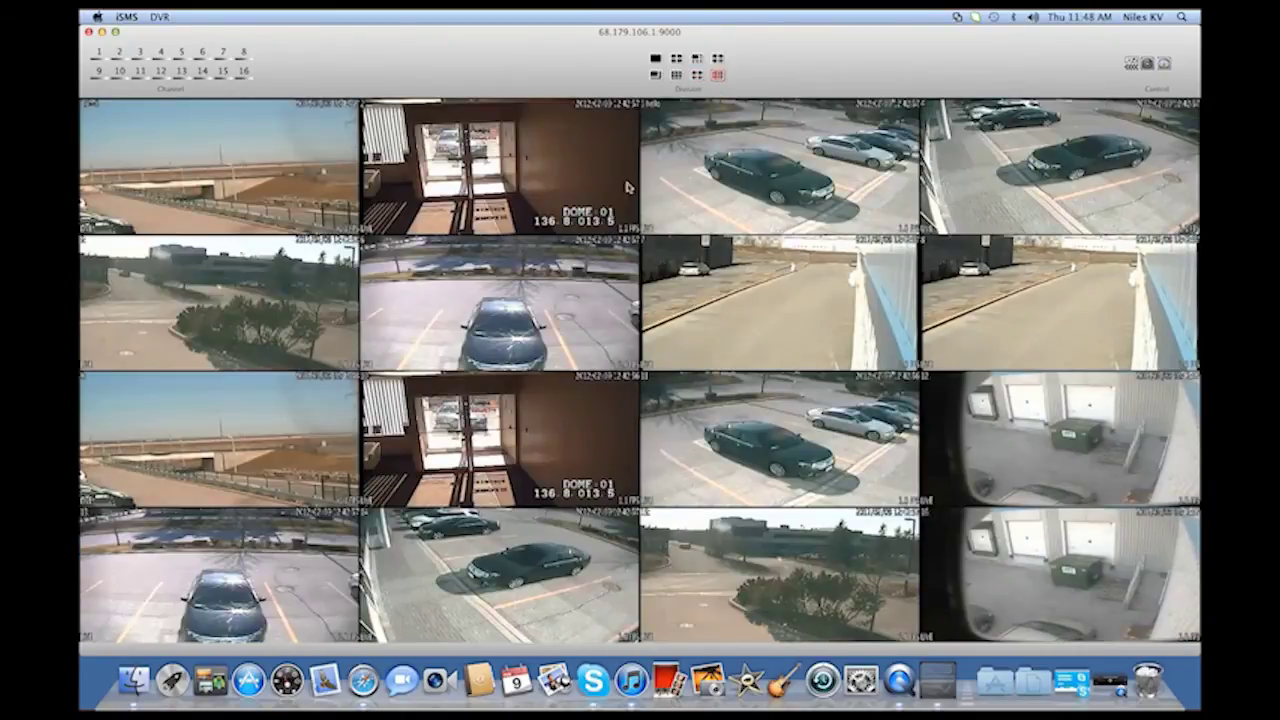
left_click(116, 33)
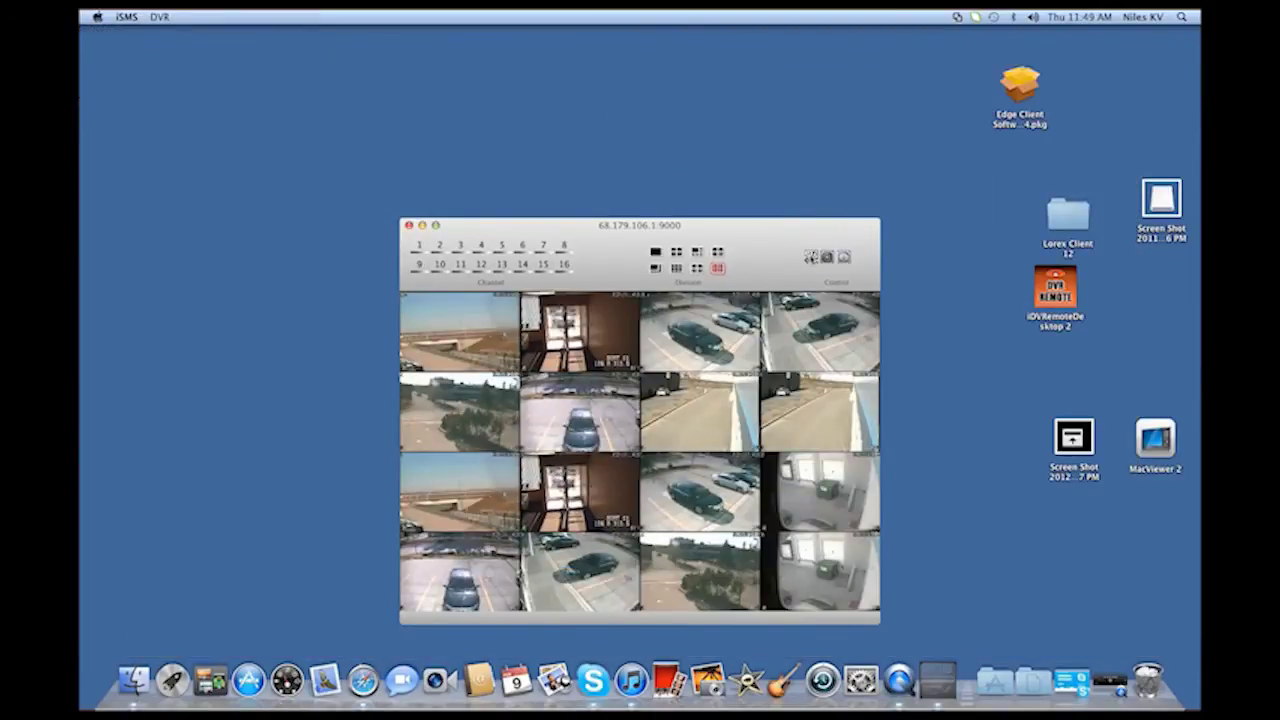
left_click(810, 257)
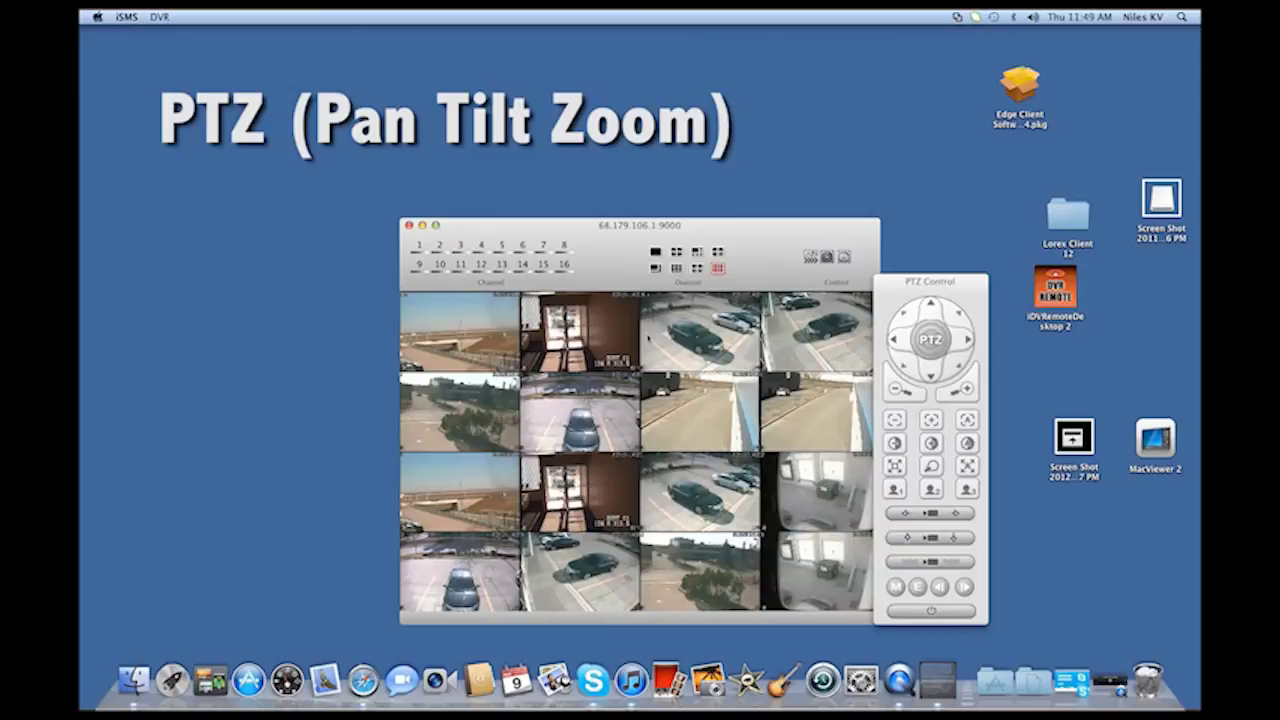
Step: Enlarge the lobby camera, tilt its dome down with PTZ, then close PTZ and return to the 16-grid
double_click(616, 336)
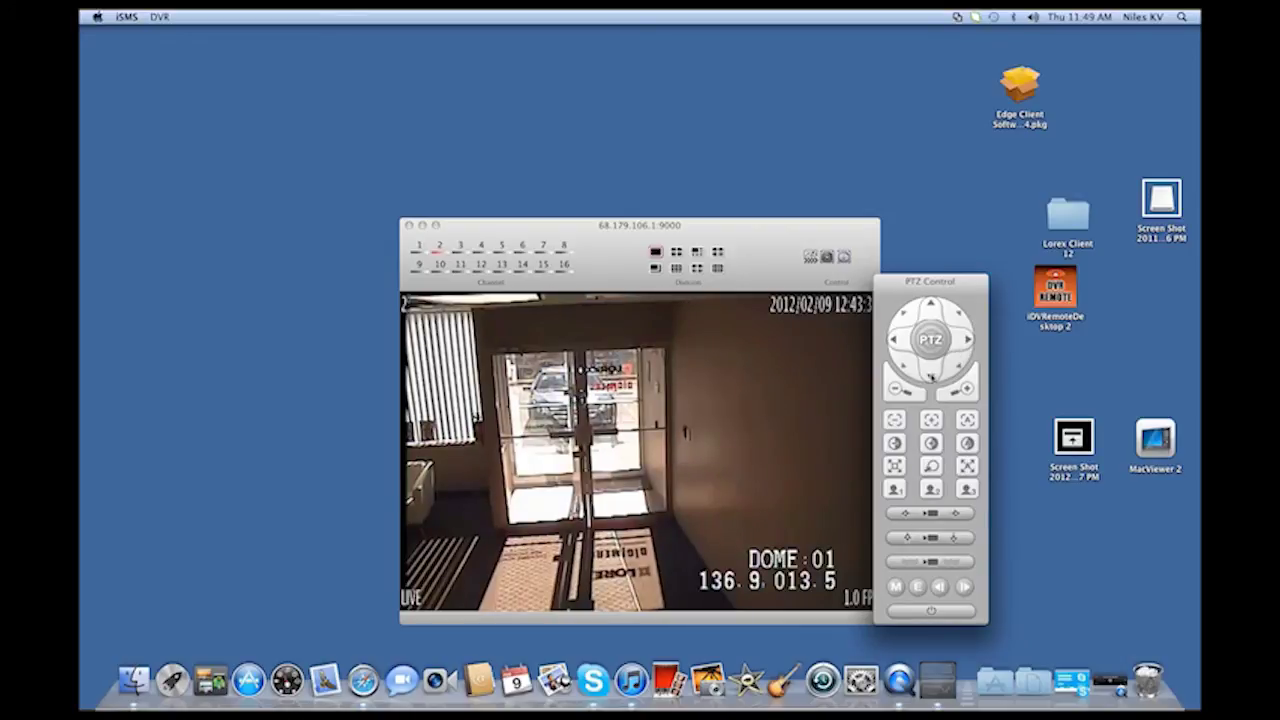
left_click(930, 377)
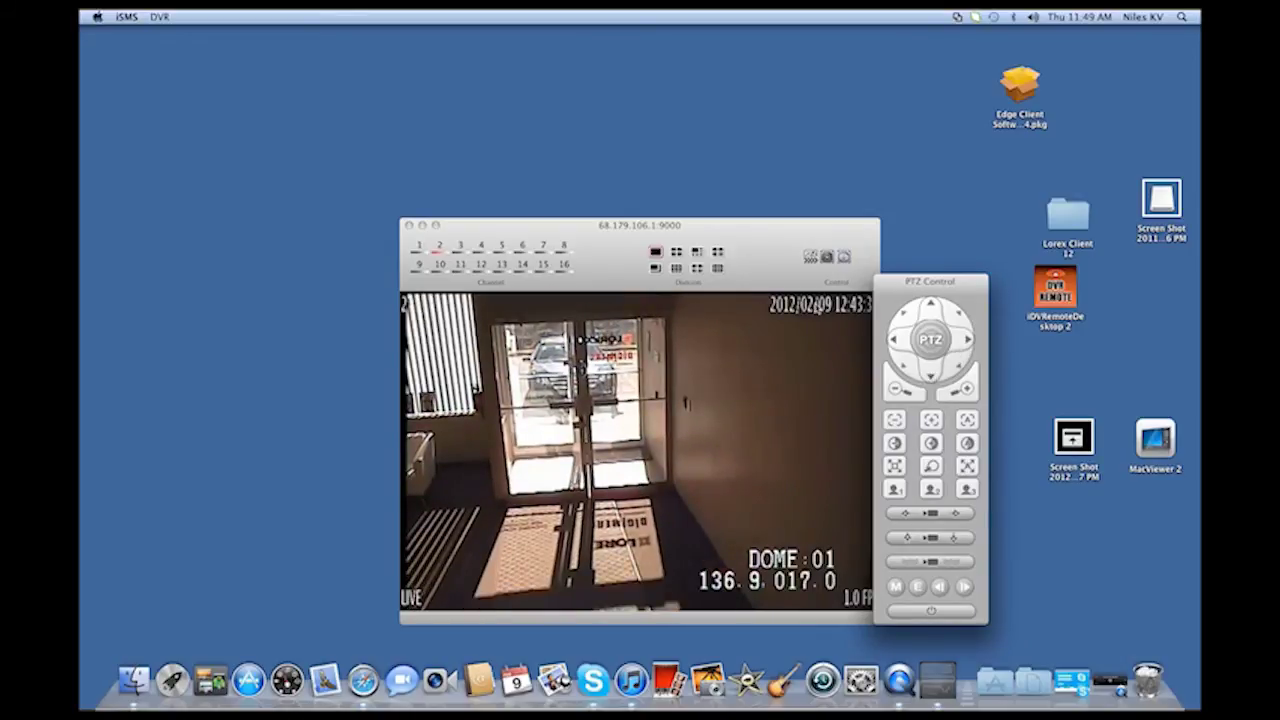
left_click(812, 260)
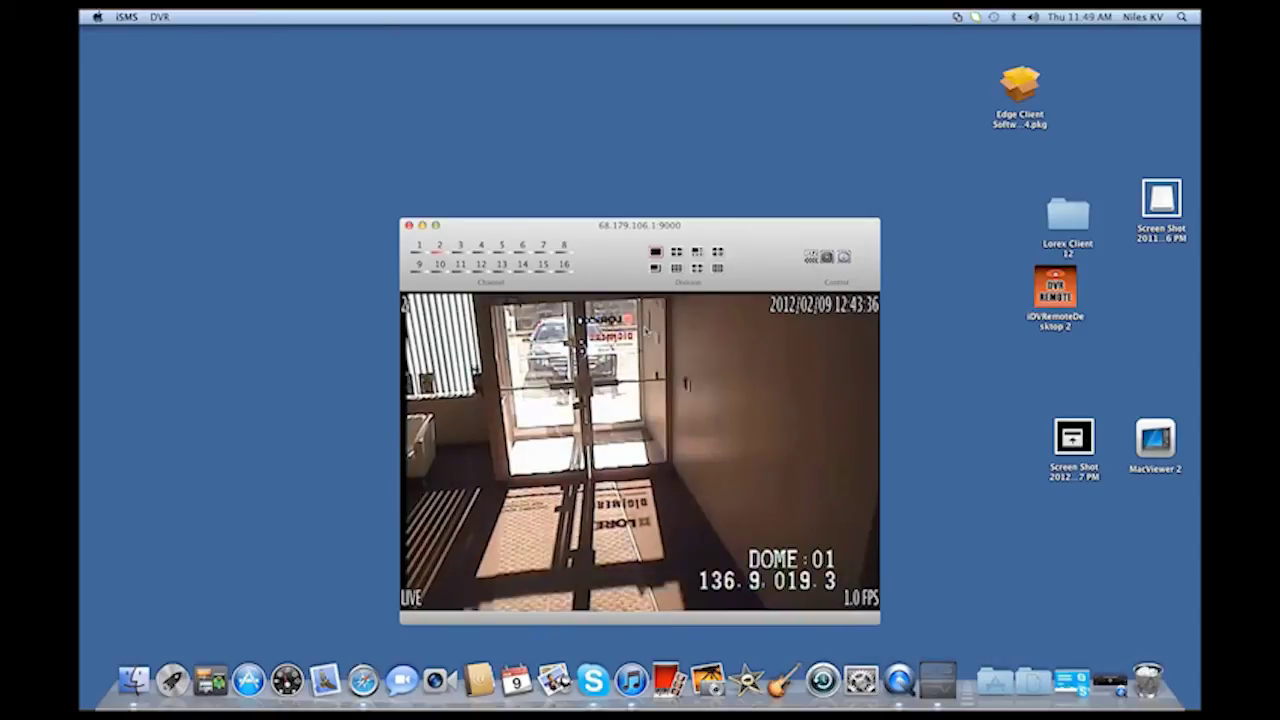
left_click(717, 268)
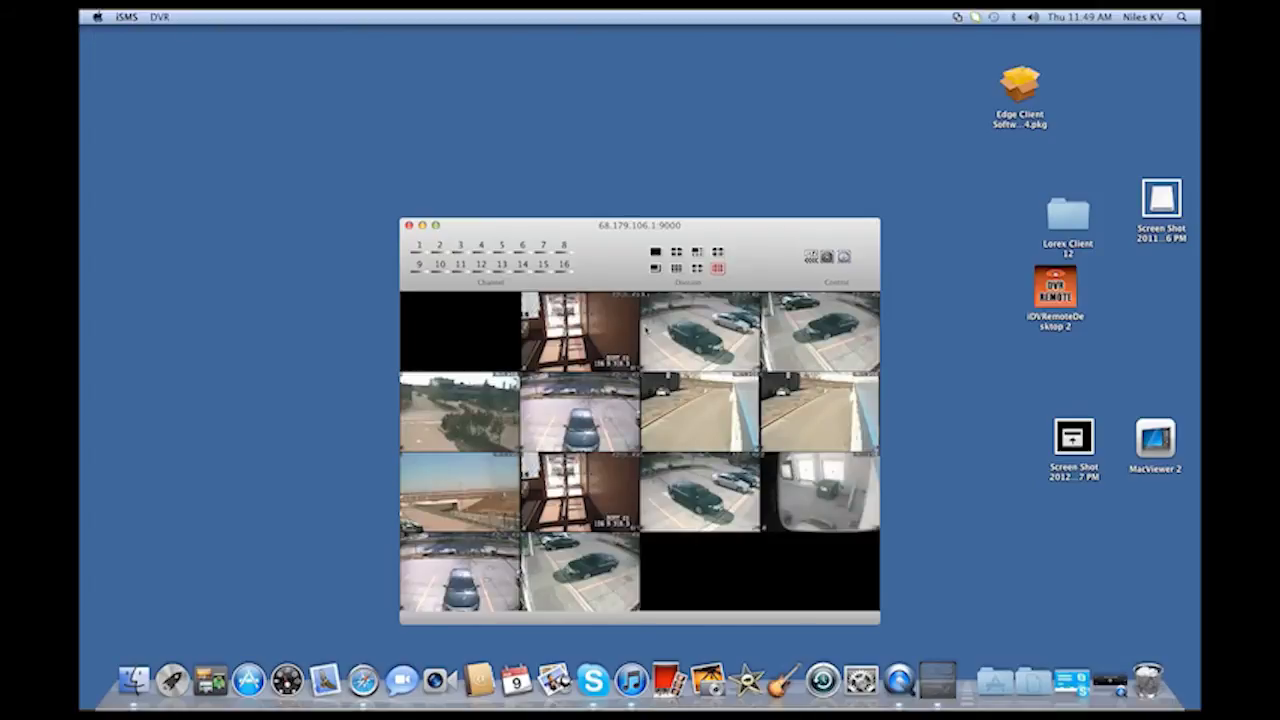
Step: Expand the camera grid to full screen and save a captured snapshot as image1
left_click(435, 225)
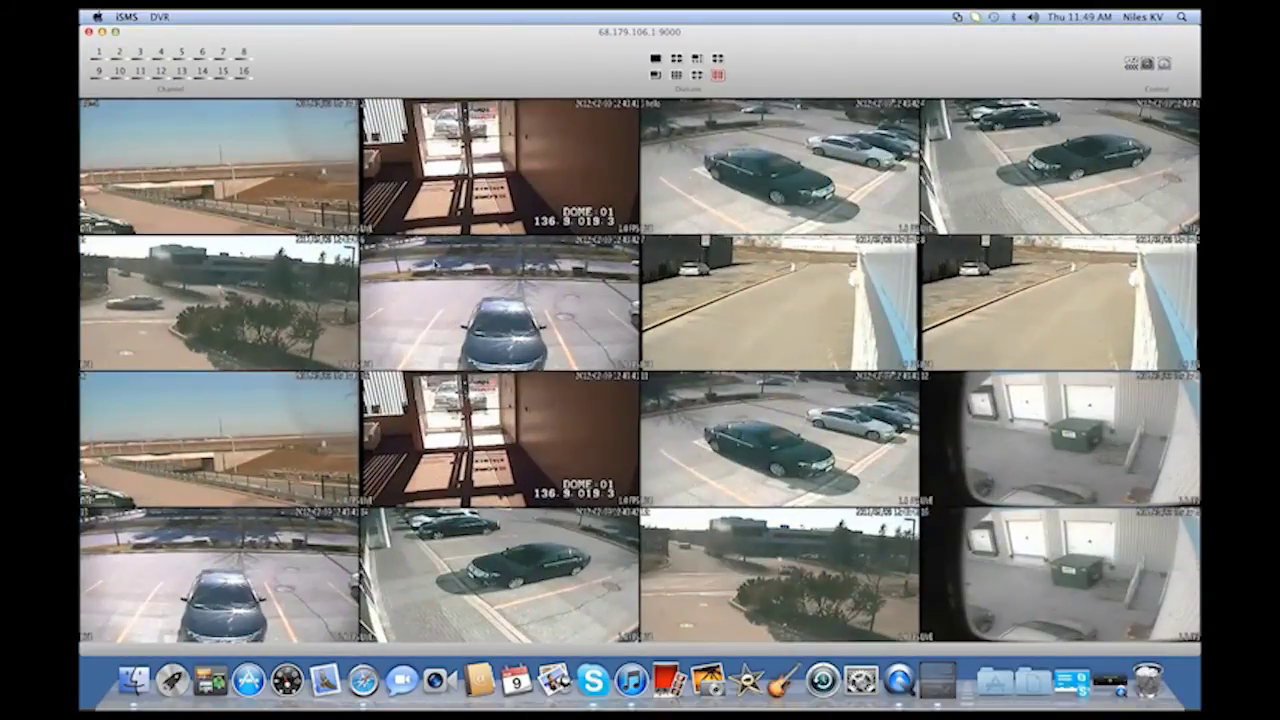
left_click(1147, 65)
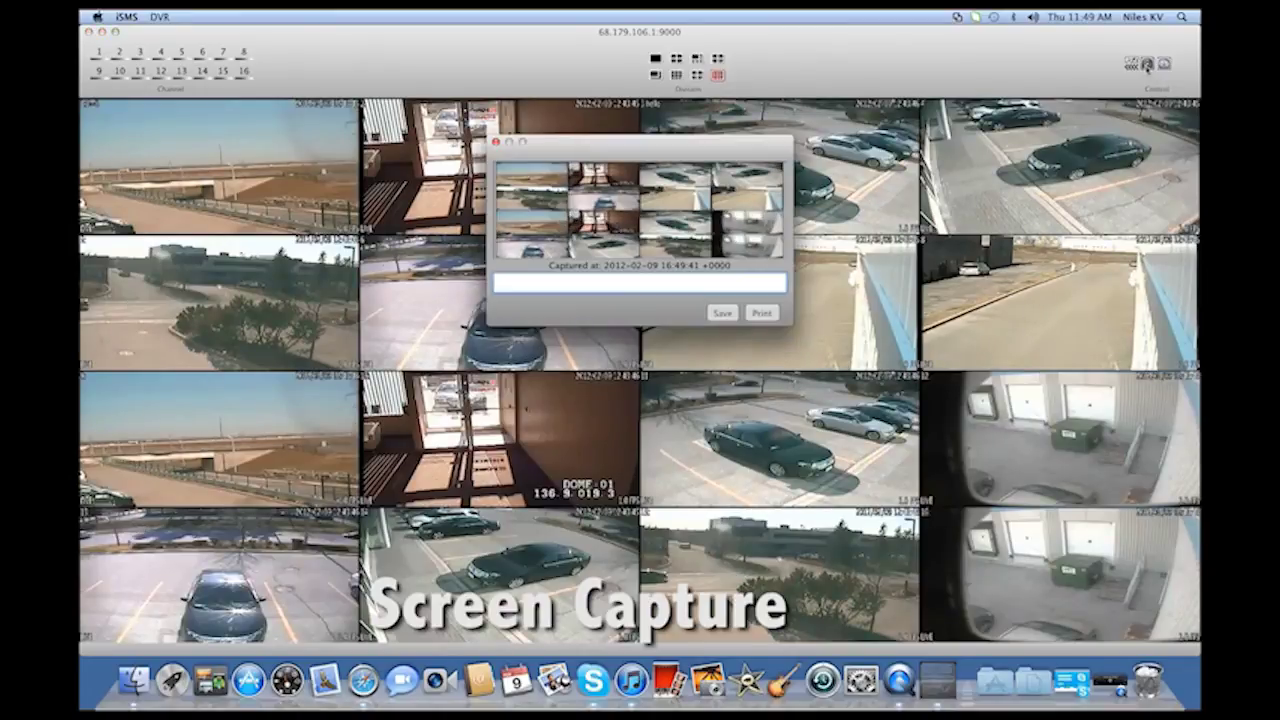
type("image1")
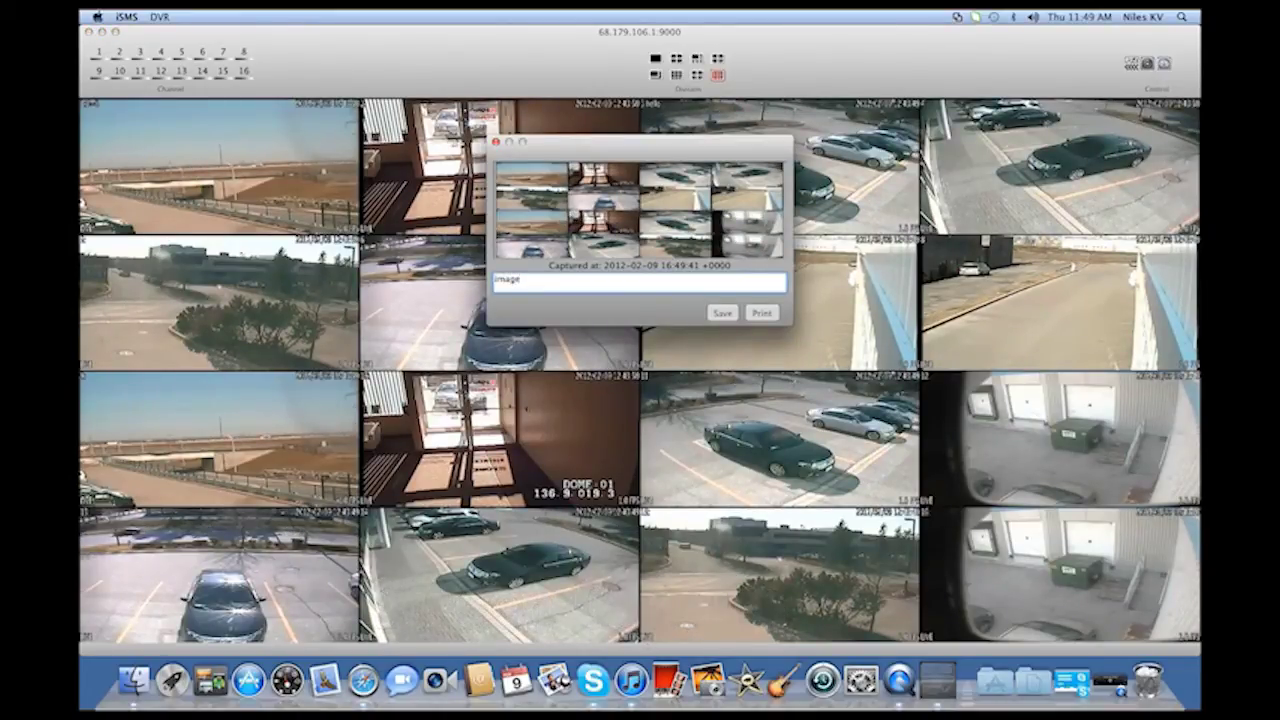
left_click(723, 314)
type("image1")
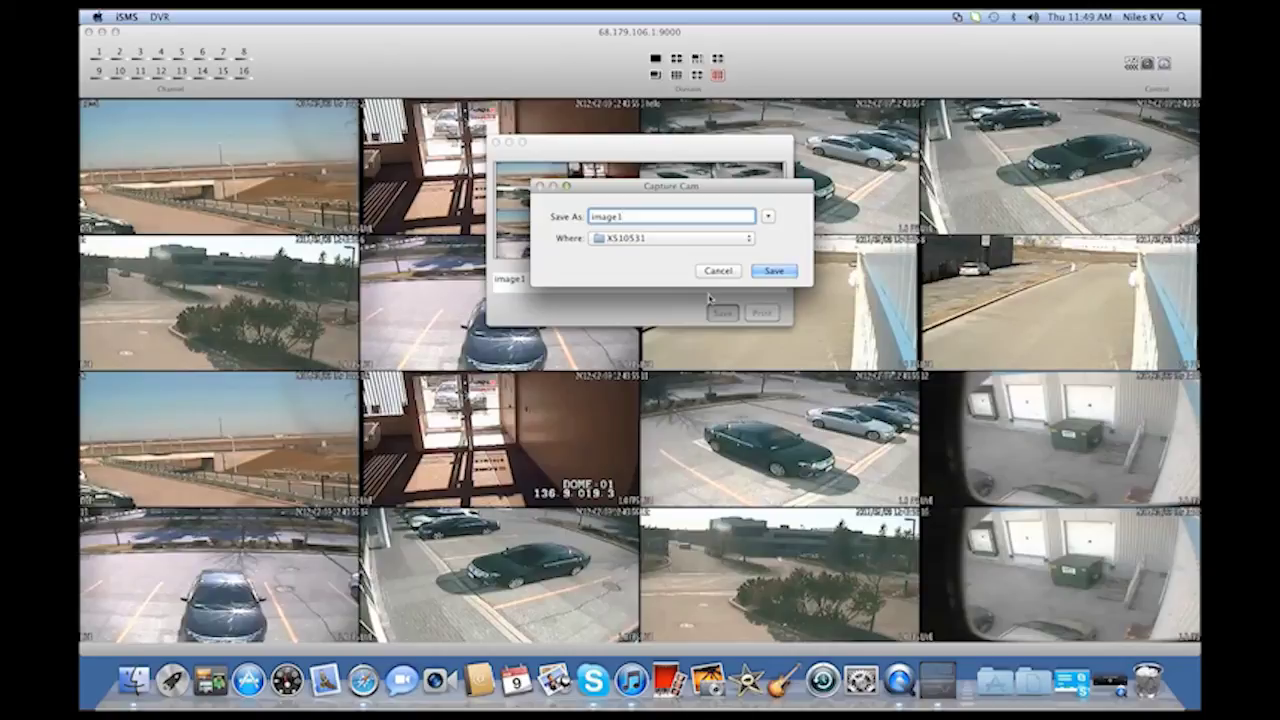
left_click(770, 271)
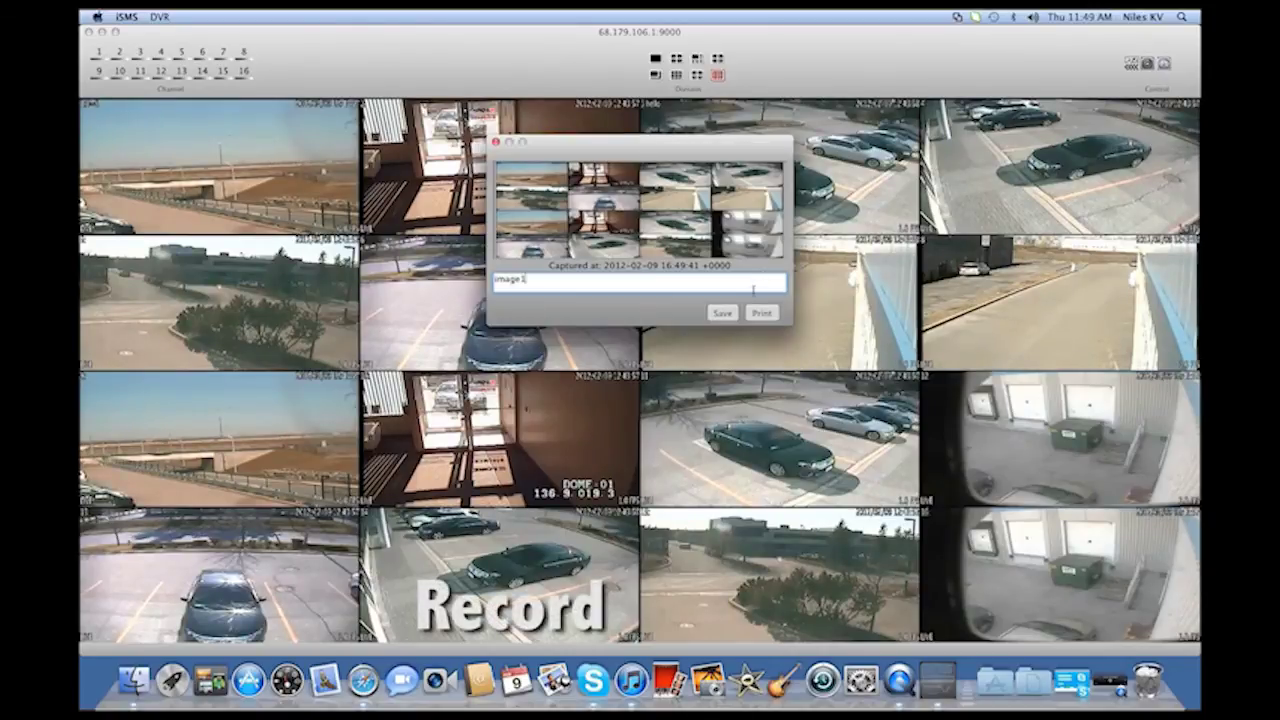
Step: Close the snapshot window, start recording the live feeds, and view camera 6 full-size, then return to the grid
left_click(495, 143)
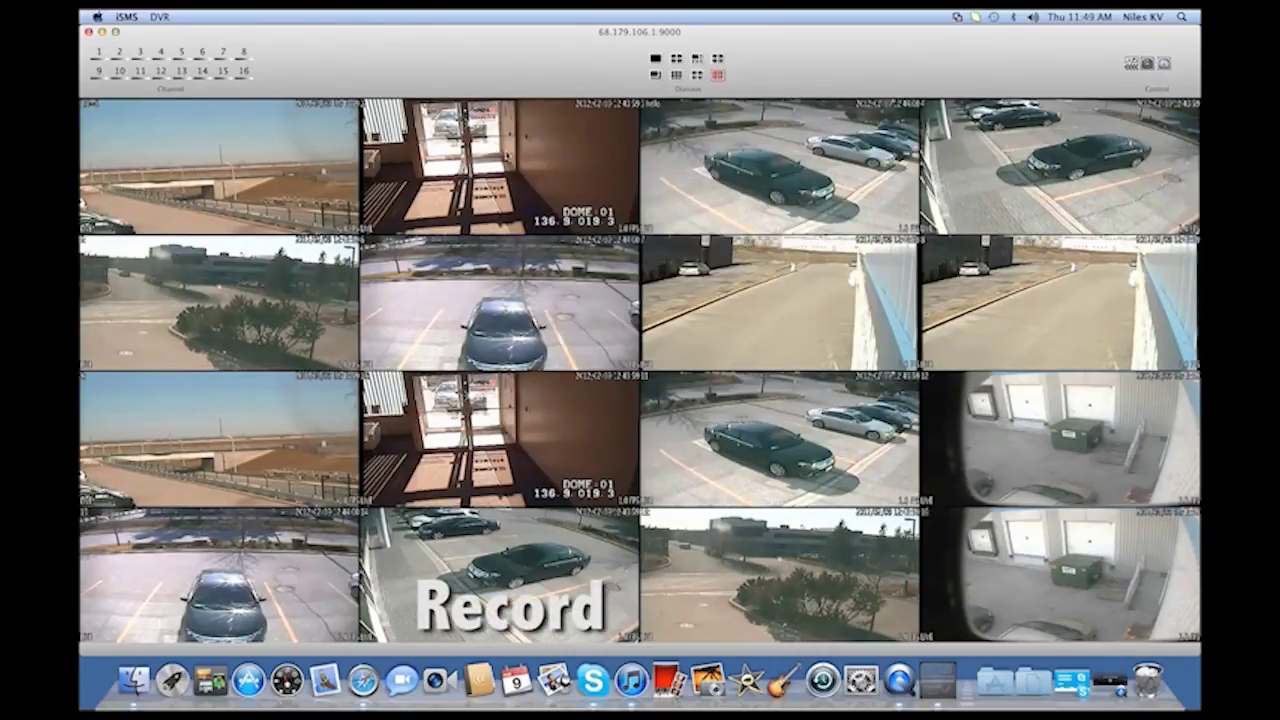
left_click(1164, 64)
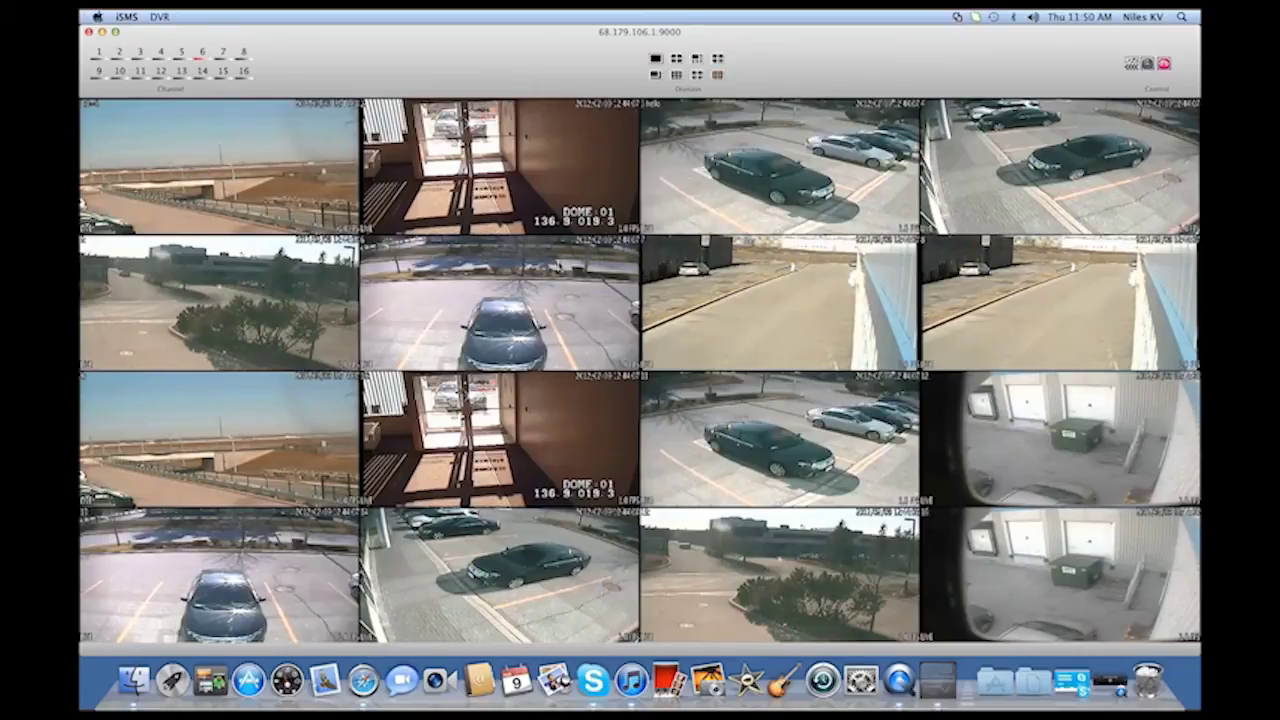
double_click(559, 265)
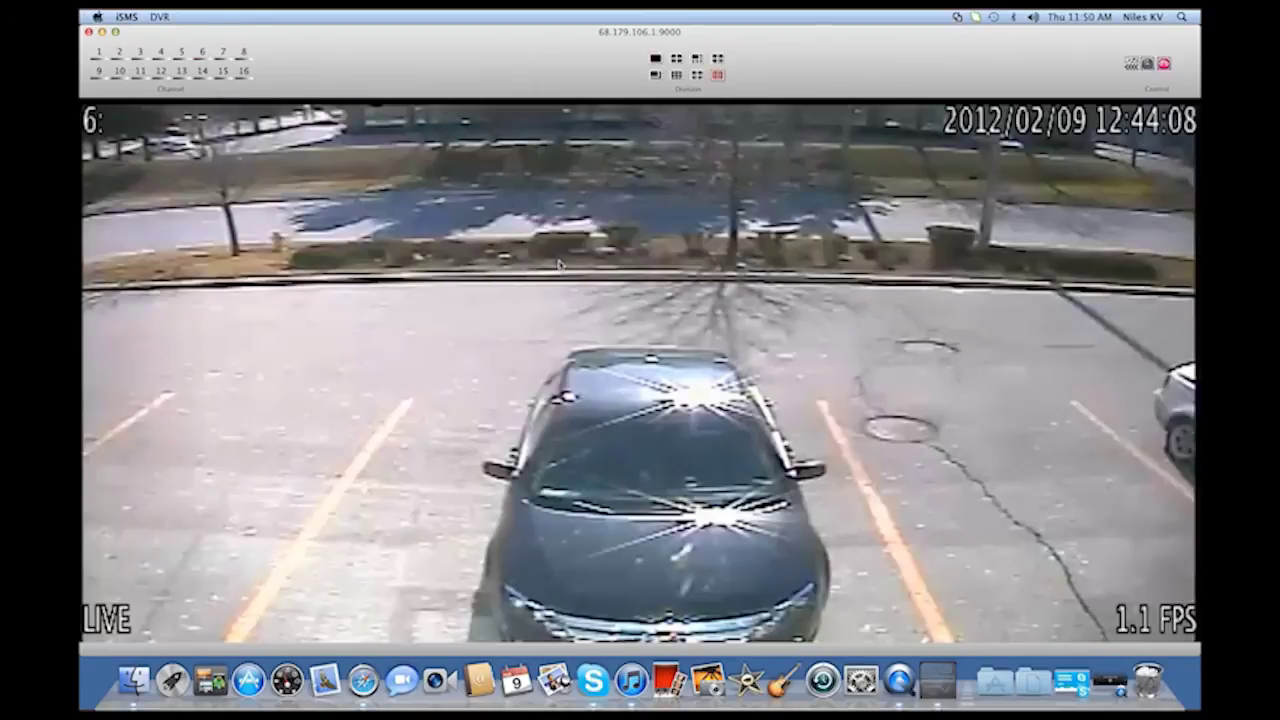
double_click(559, 265)
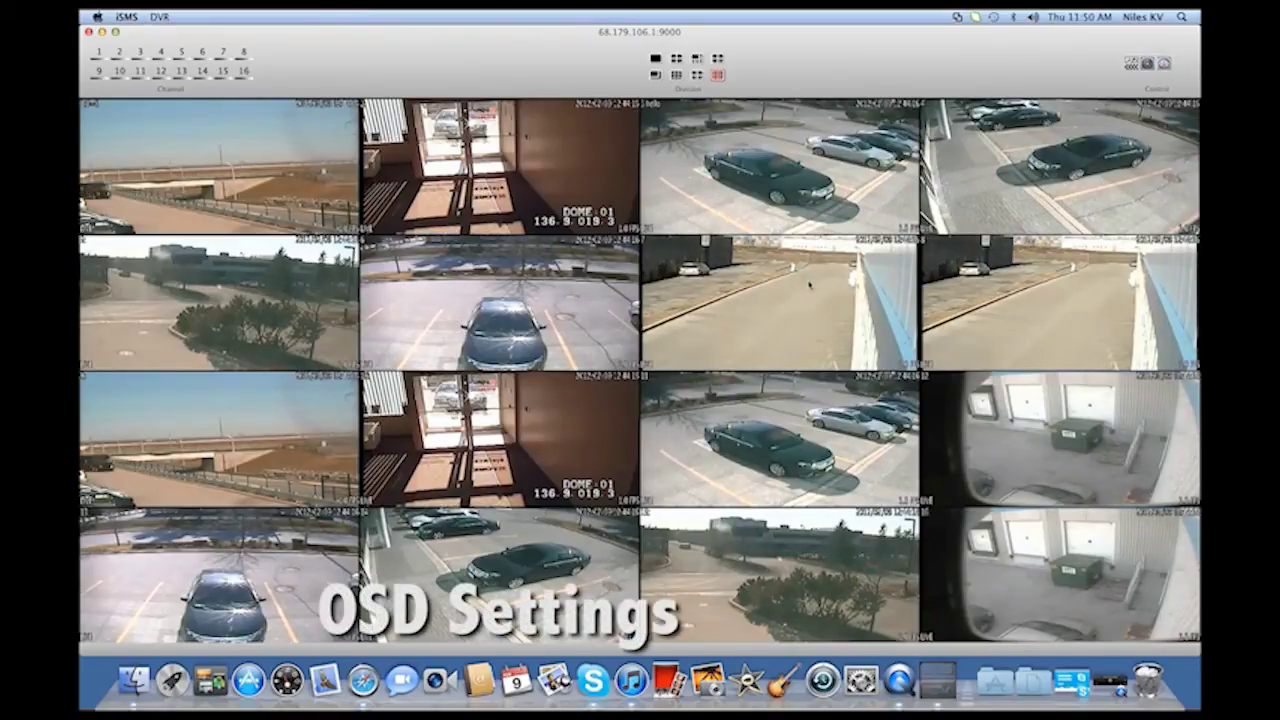
Step: Review the OSD Setting/Audio preferences, close them, and bring up the DVR playback and search menu
left_click(126, 17)
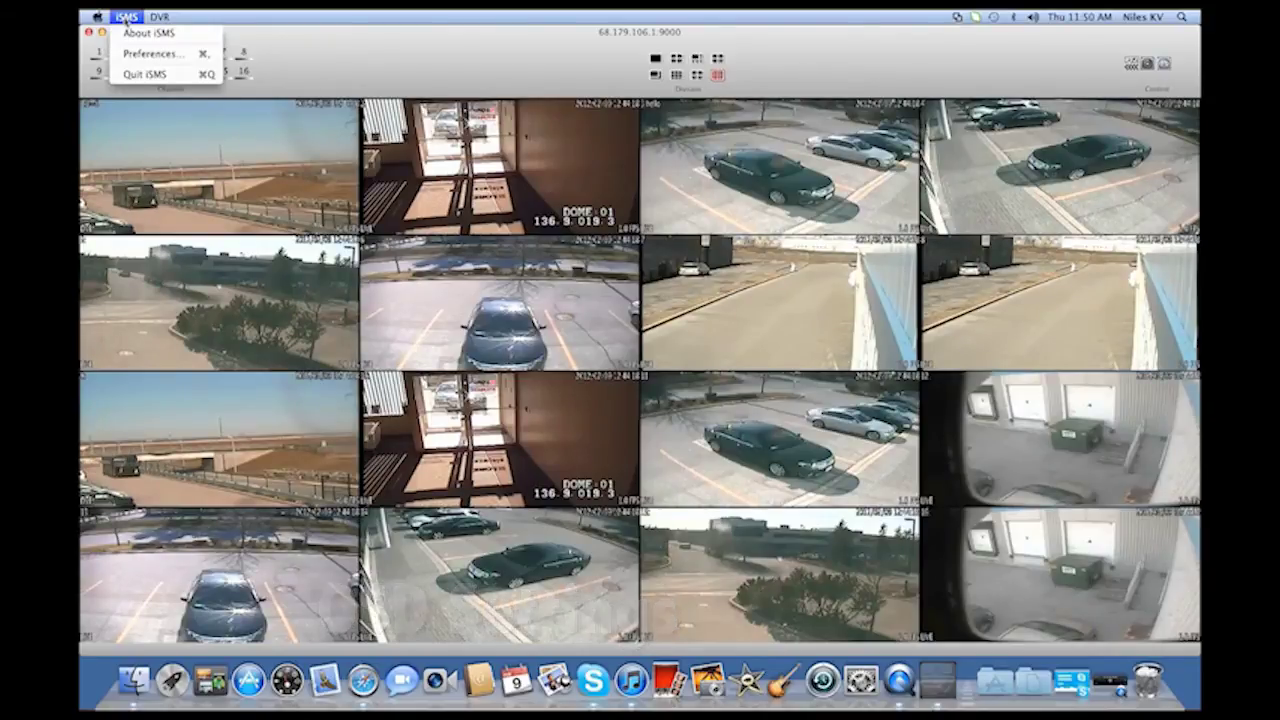
left_click(189, 56)
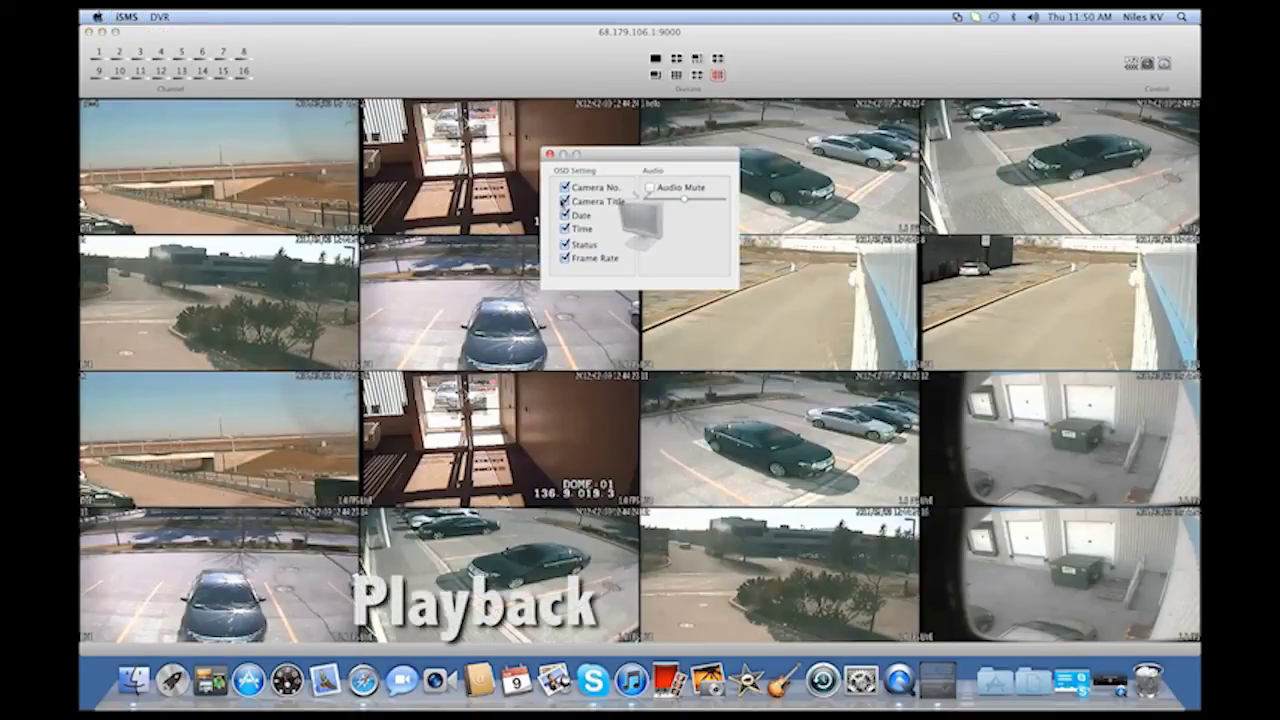
left_click(550, 155)
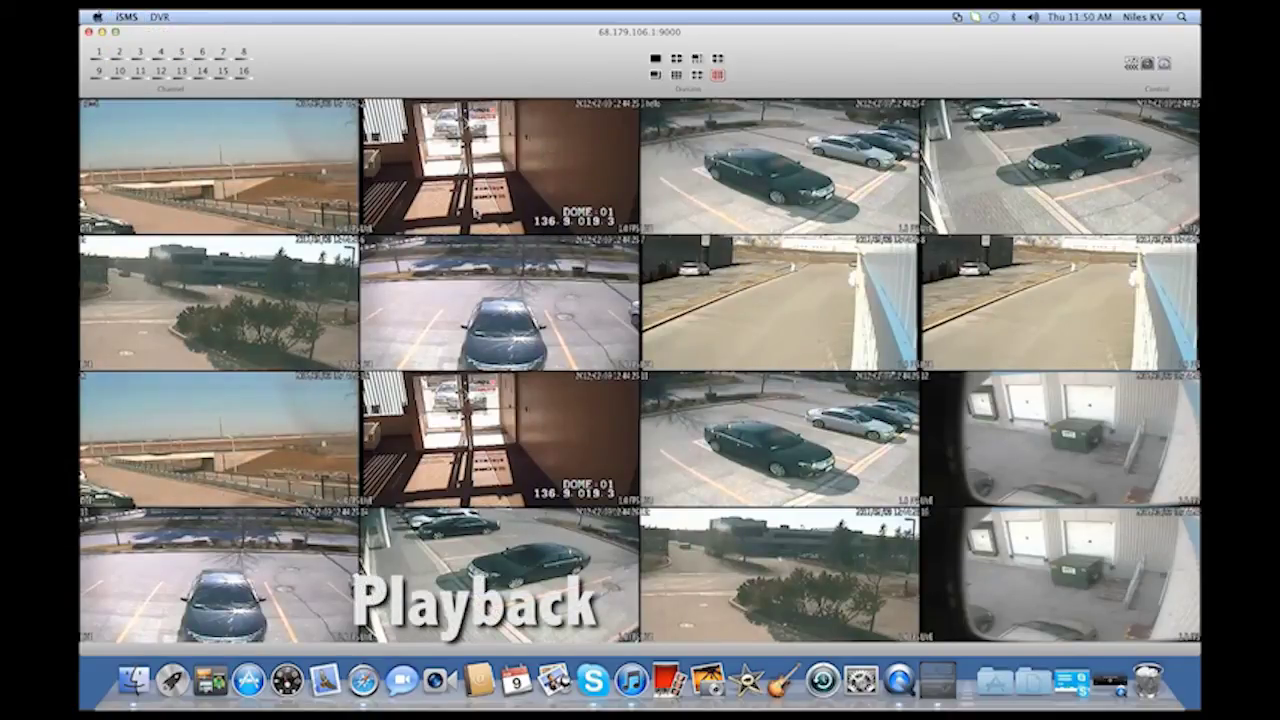
left_click(159, 18)
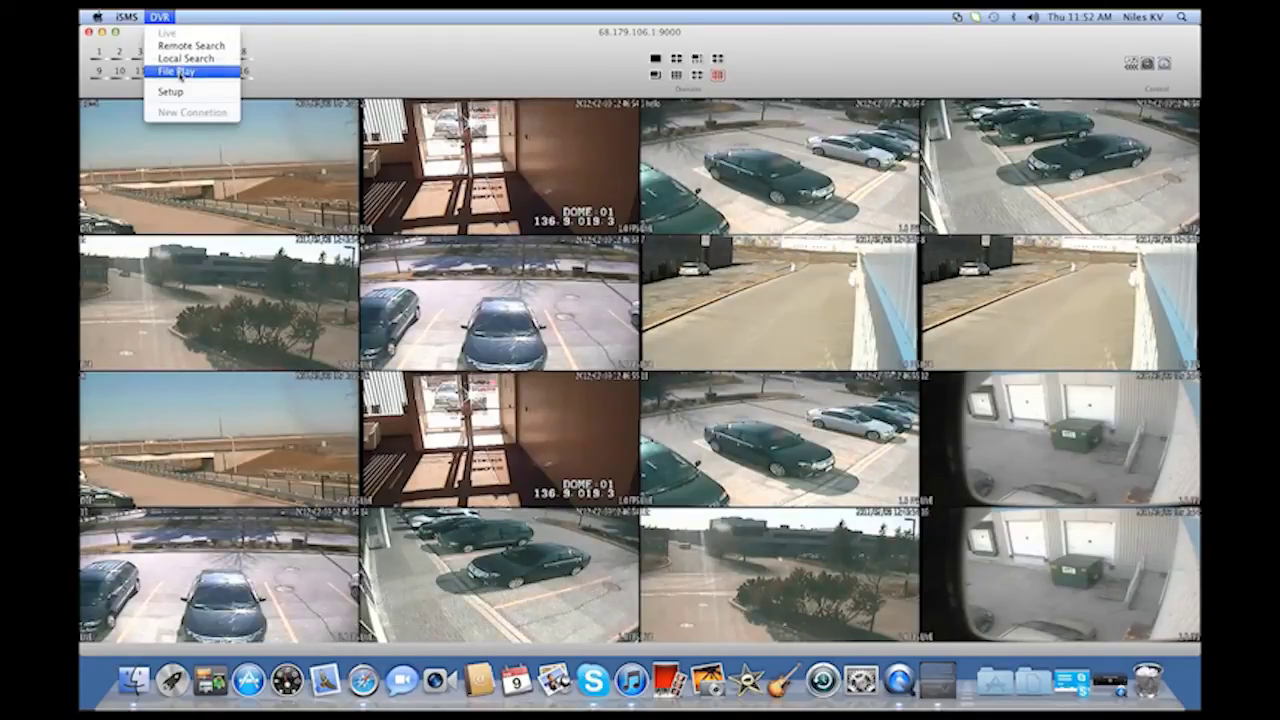
Step: Play back the 2011-12-01 .cms clip from folder Y5S2287 in a full-screen window
left_click(178, 72)
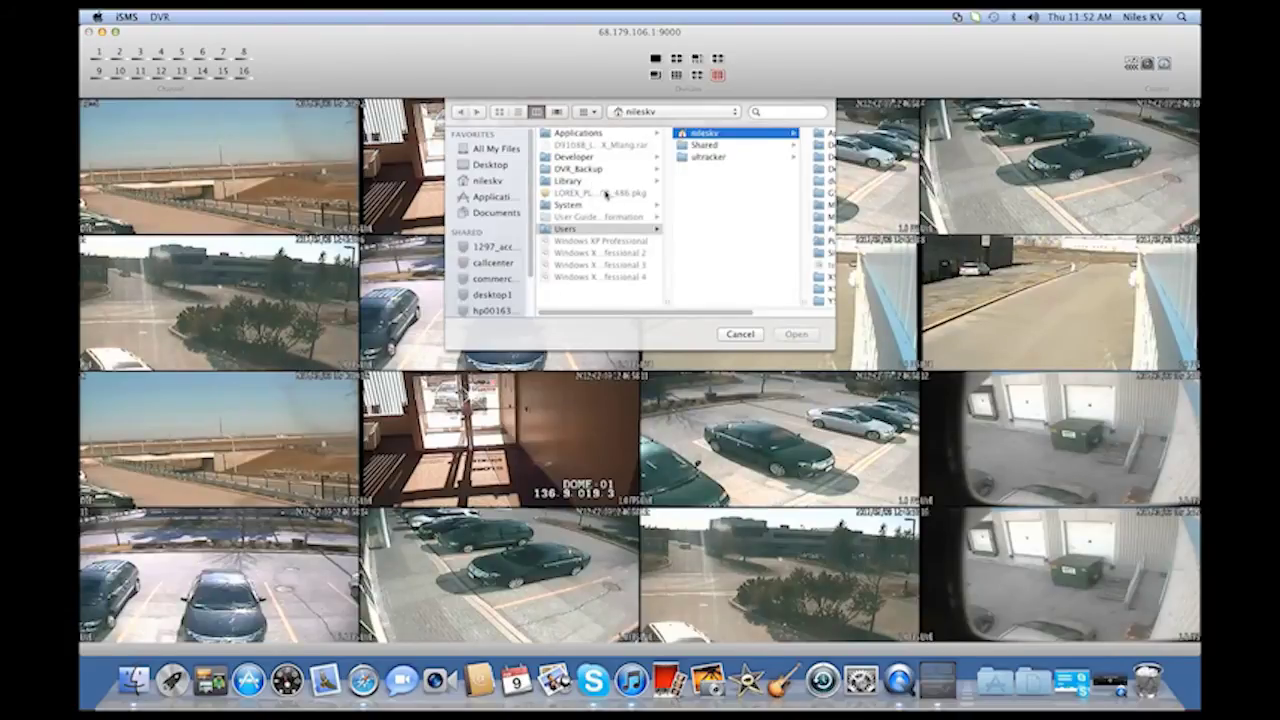
scroll(766, 317, "right", 3)
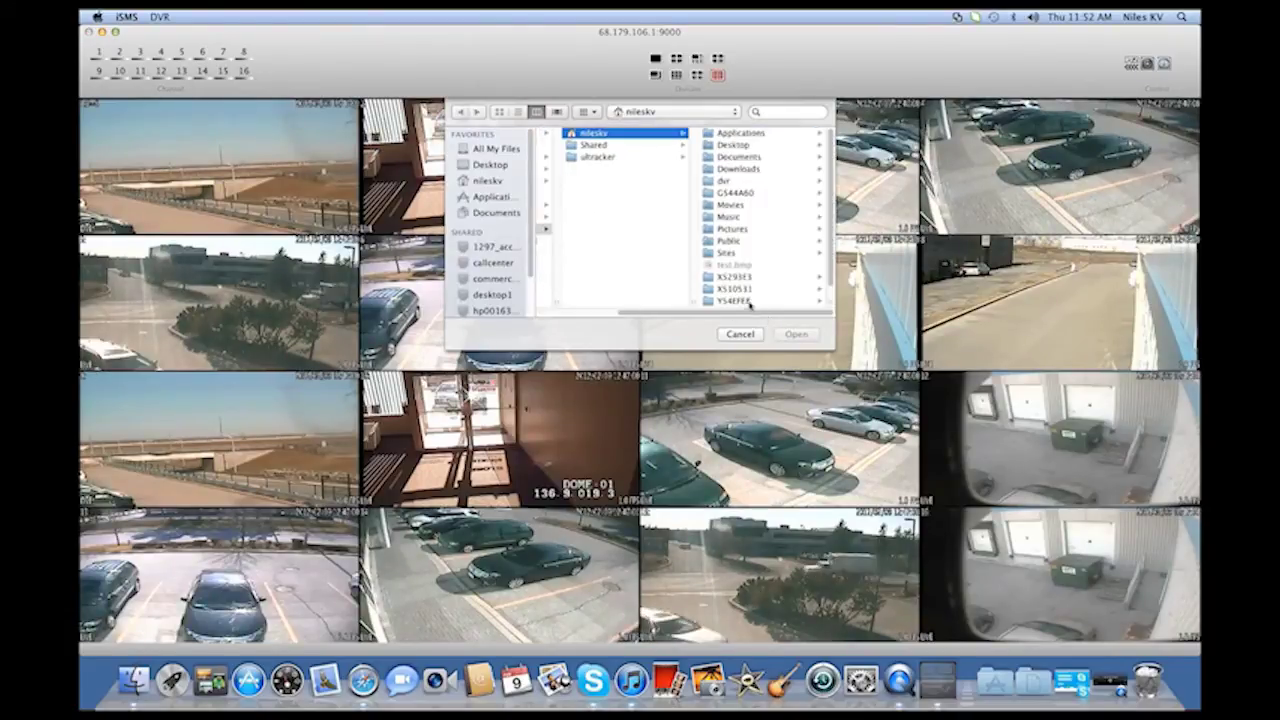
scroll(751, 304, "down", 1)
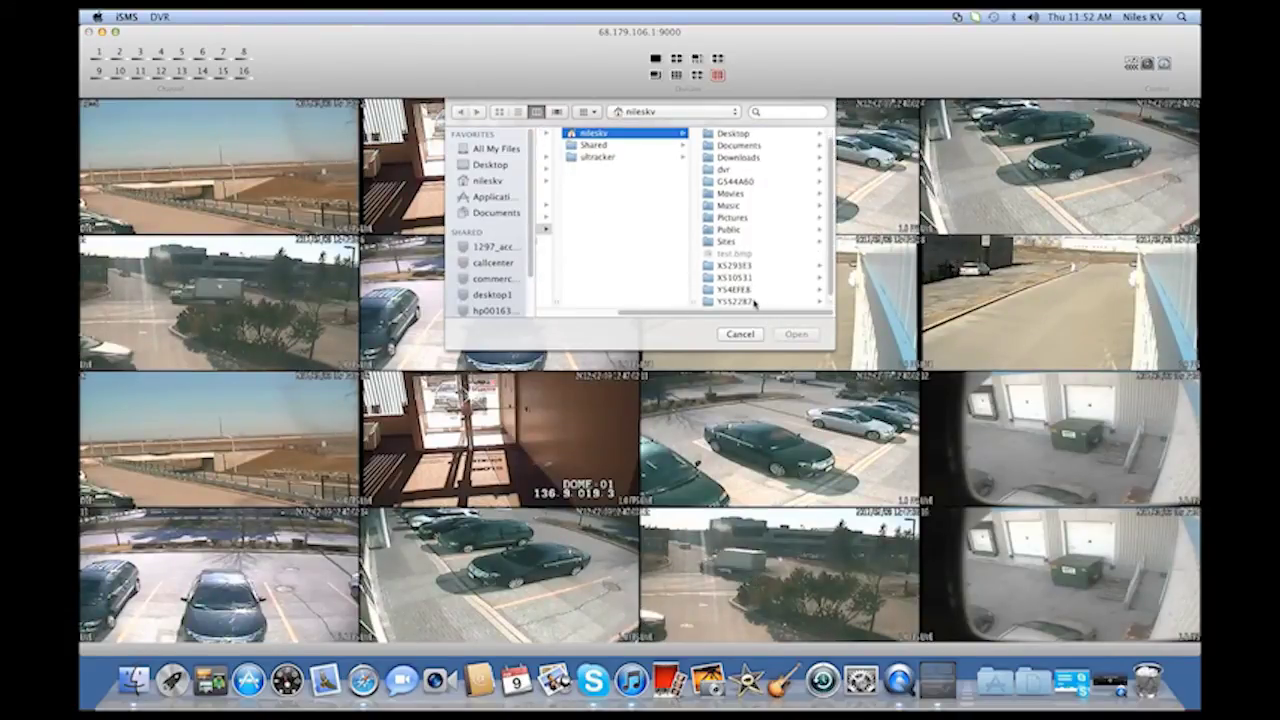
left_click(752, 302)
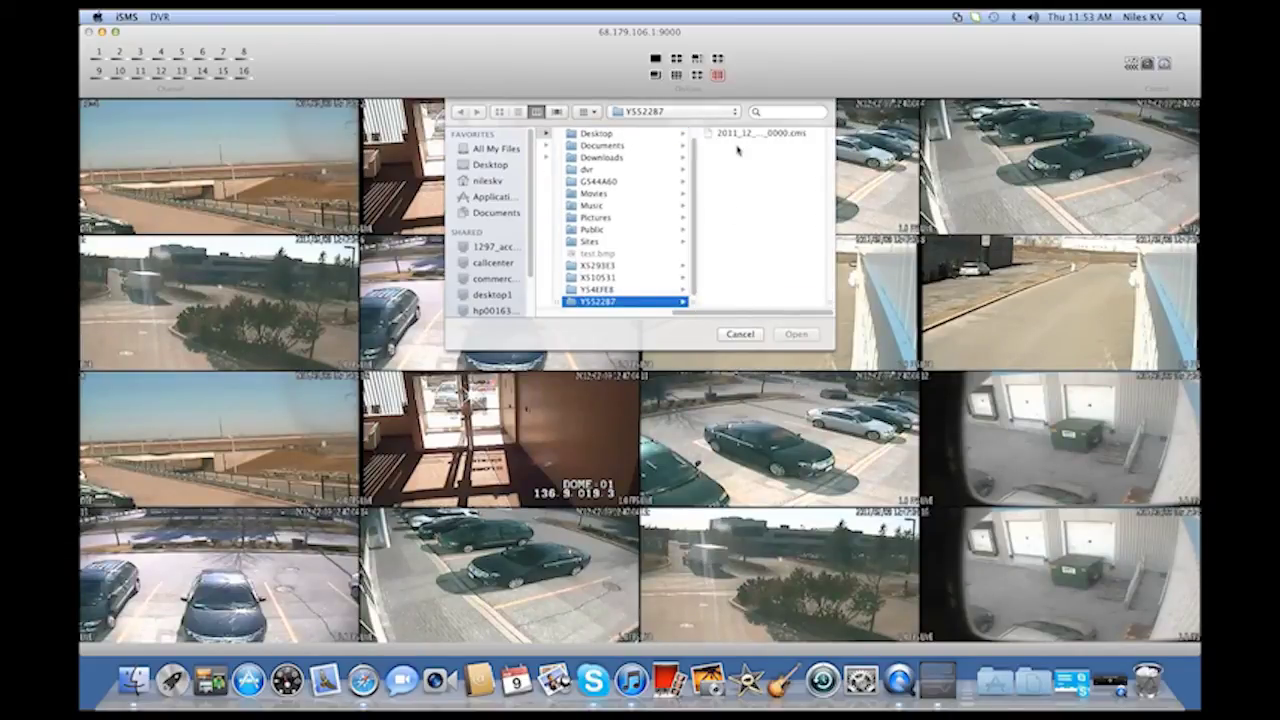
left_click(737, 133)
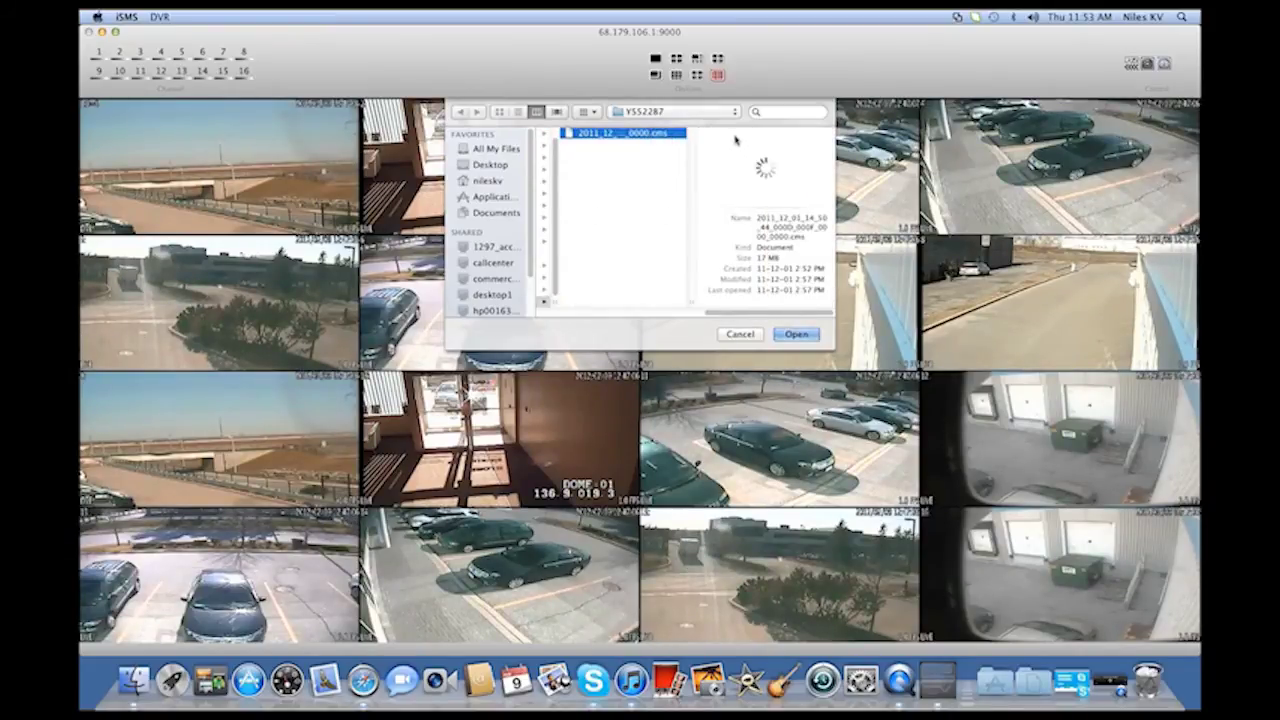
key("Return")
left_click(449, 242)
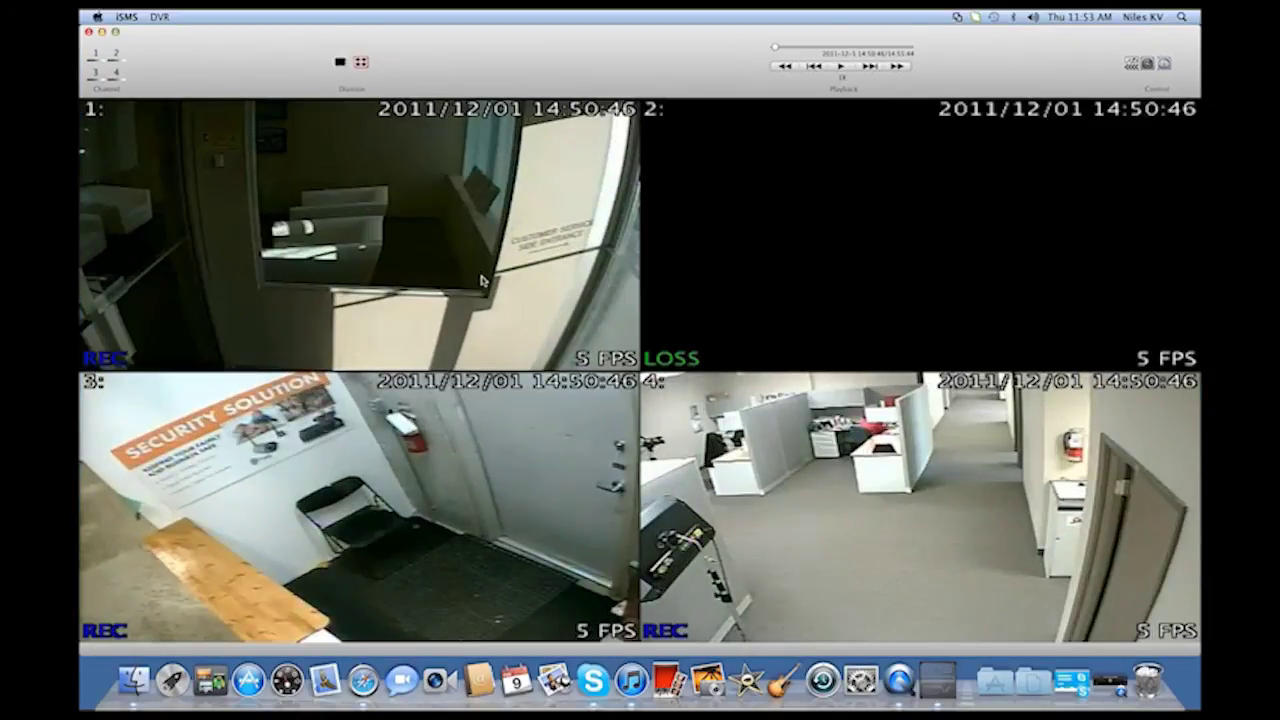
Step: Watch channel 4 alone, fast-forward and seek to about 14:53, then restore the grid and switch to Live
double_click(660, 448)
left_click(897, 65)
left_click(847, 48)
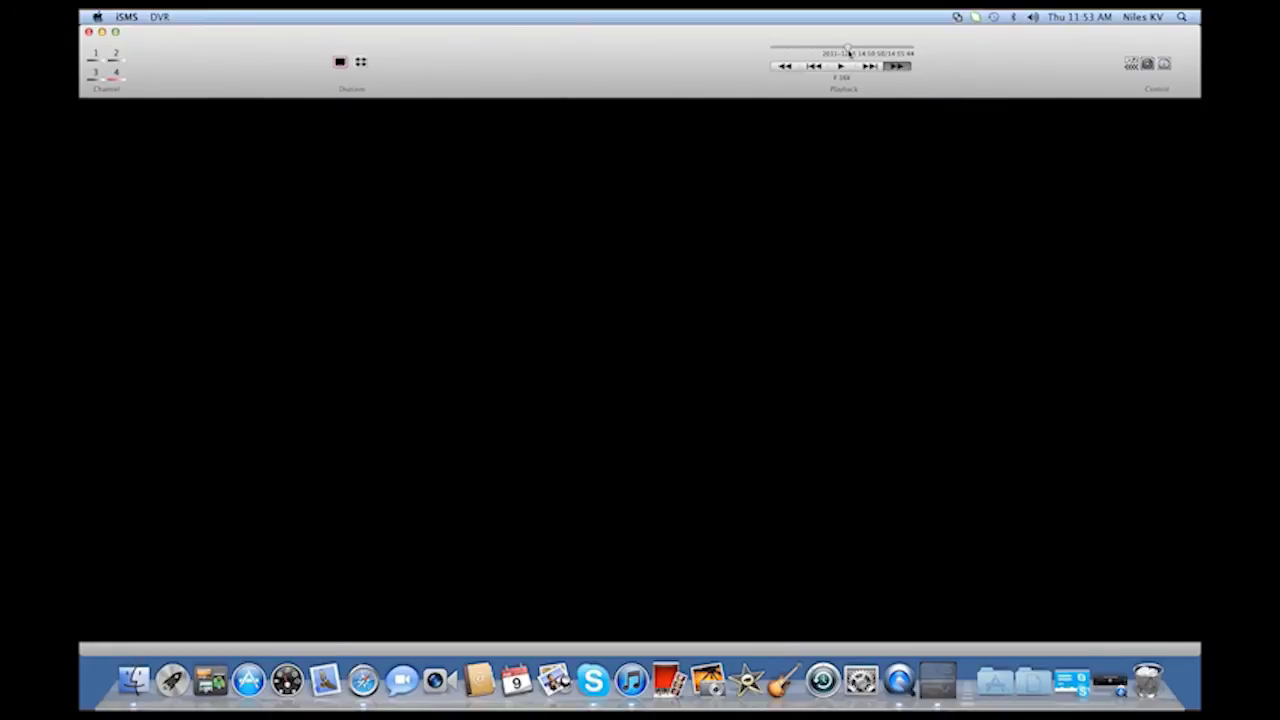
left_click(850, 48)
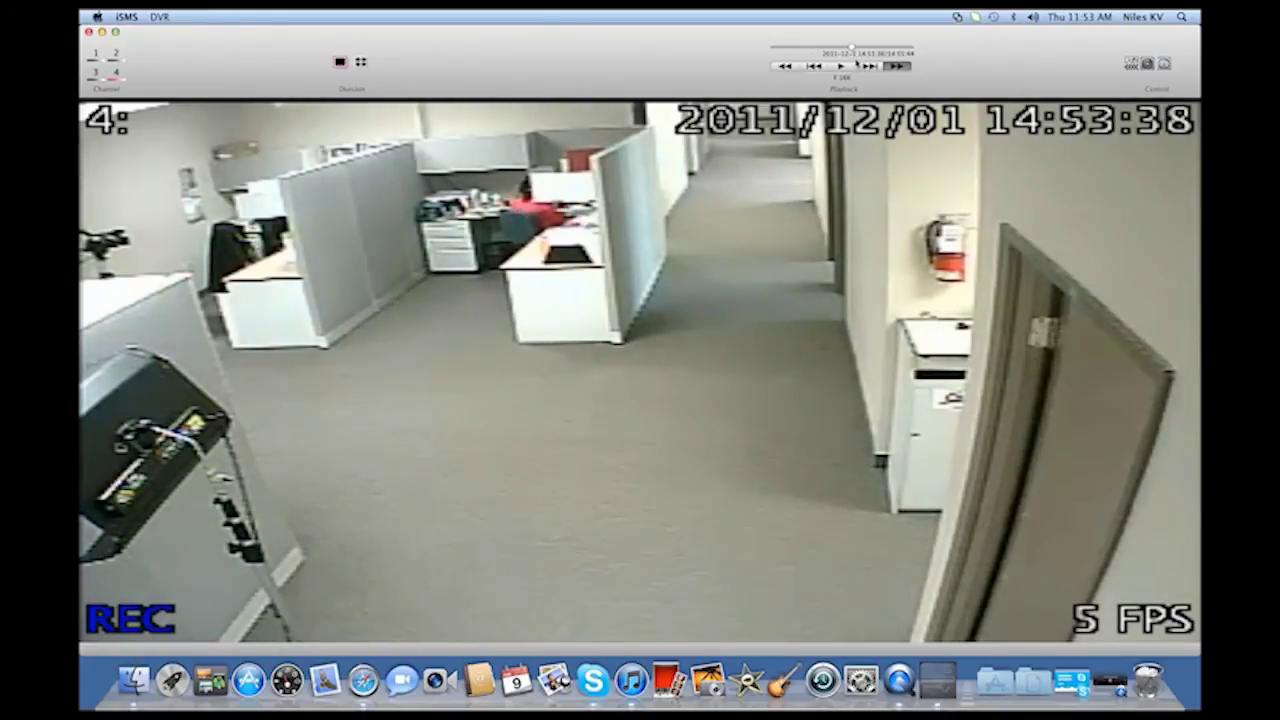
left_click(841, 66)
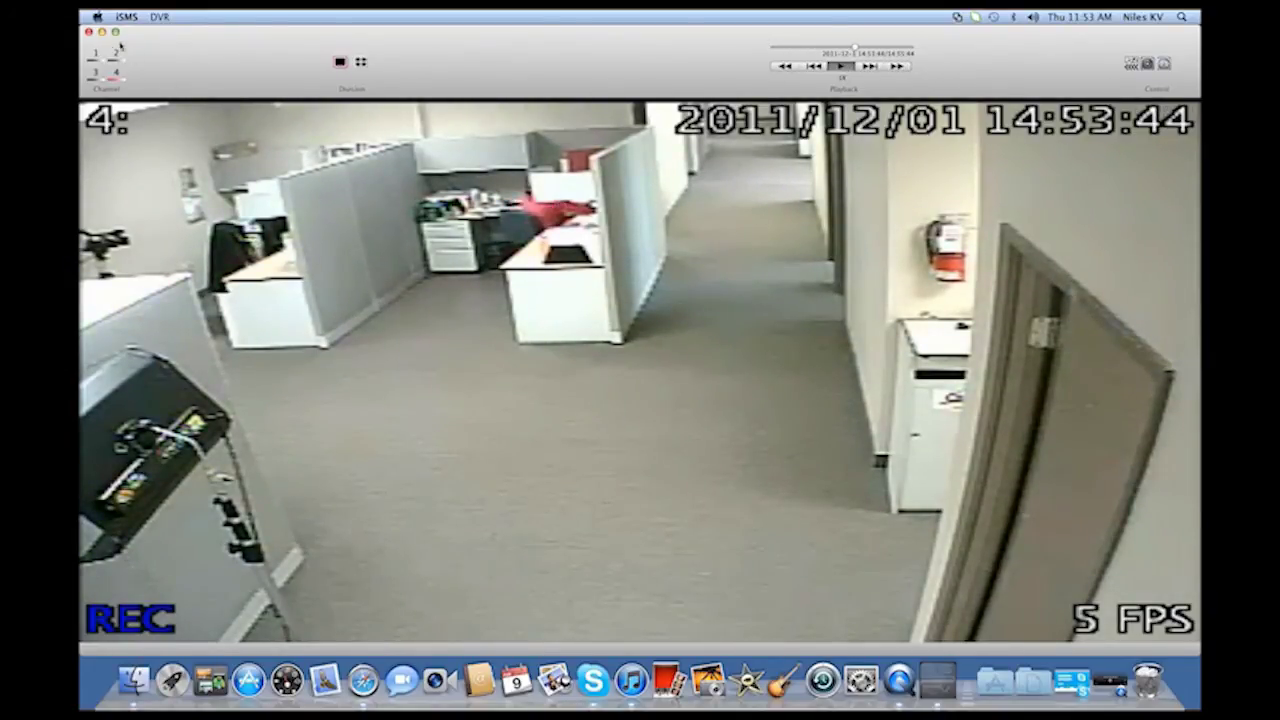
left_click(159, 17)
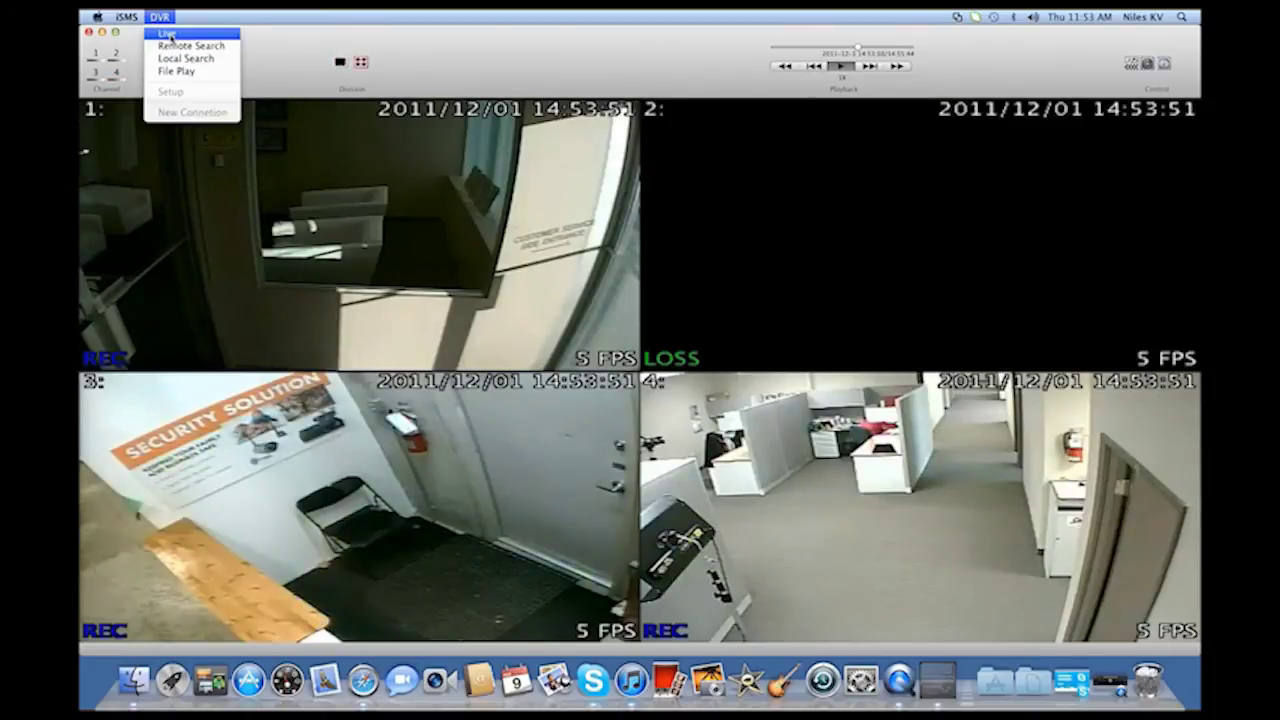
left_click(171, 38)
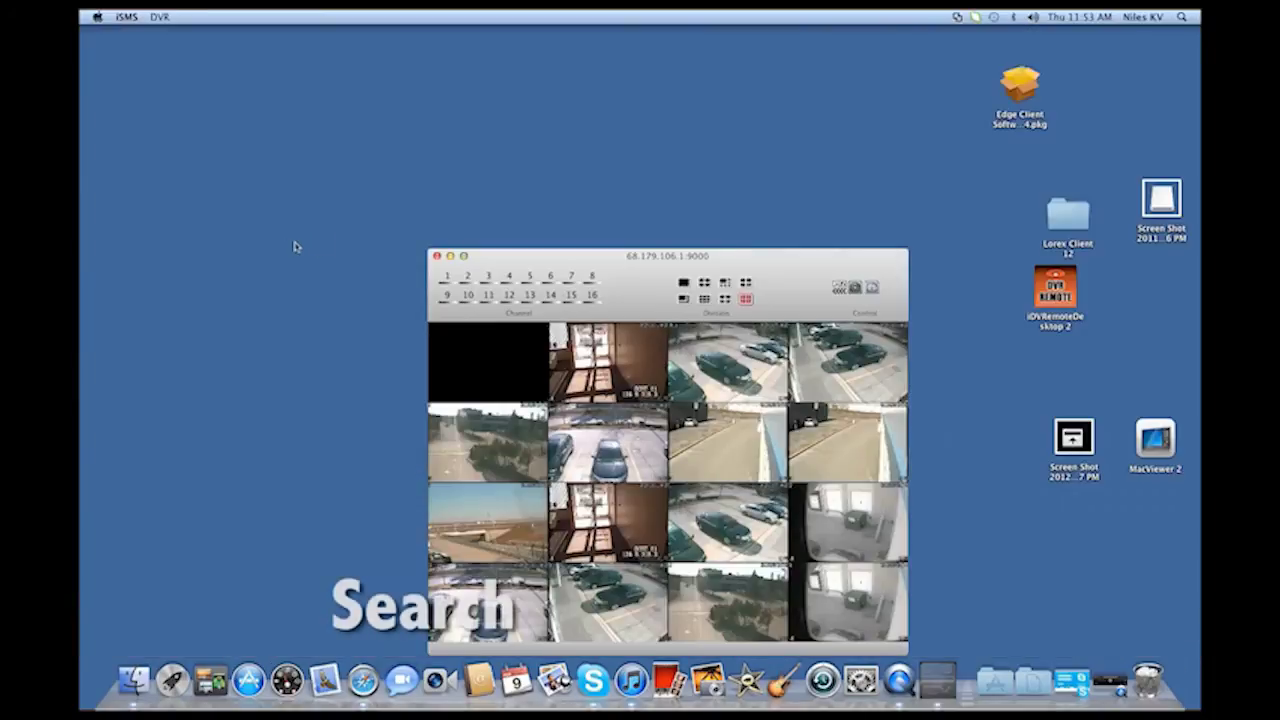
Step: Maximize the window, then remote-search and play back the DVR recordings from 2012/02/01, hour 16
left_click(464, 257)
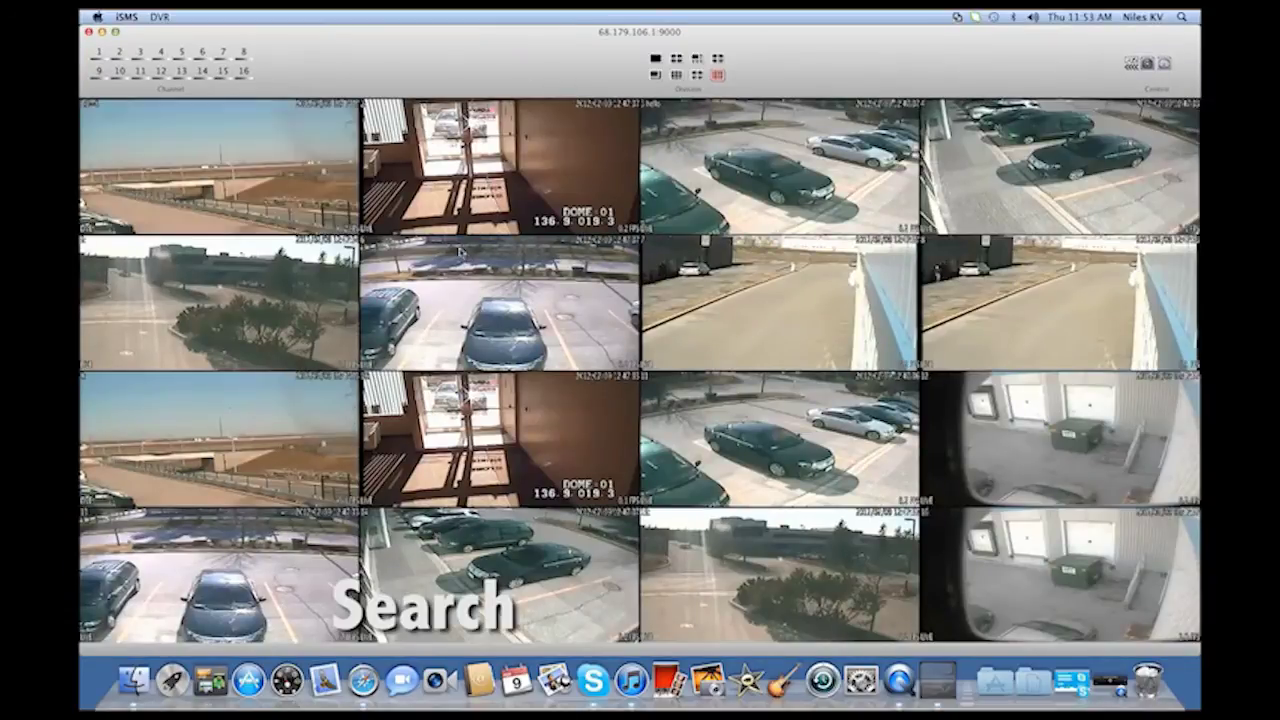
left_click(160, 17)
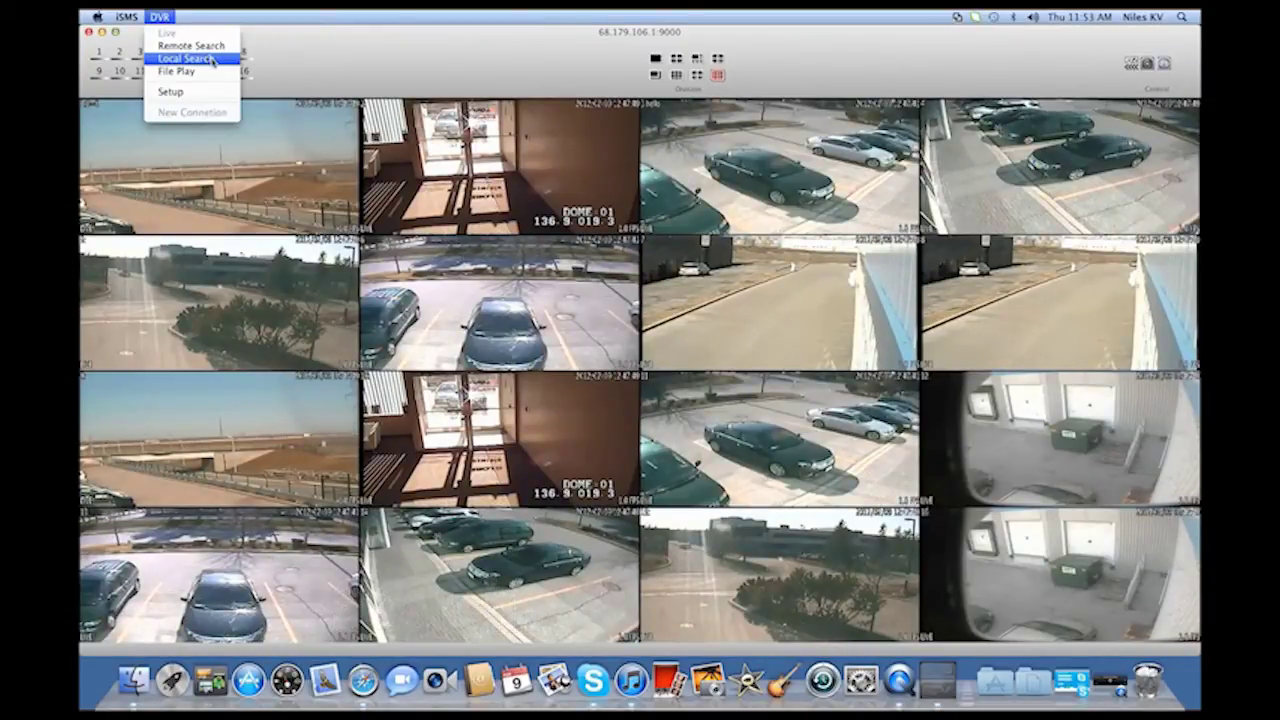
left_click(200, 48)
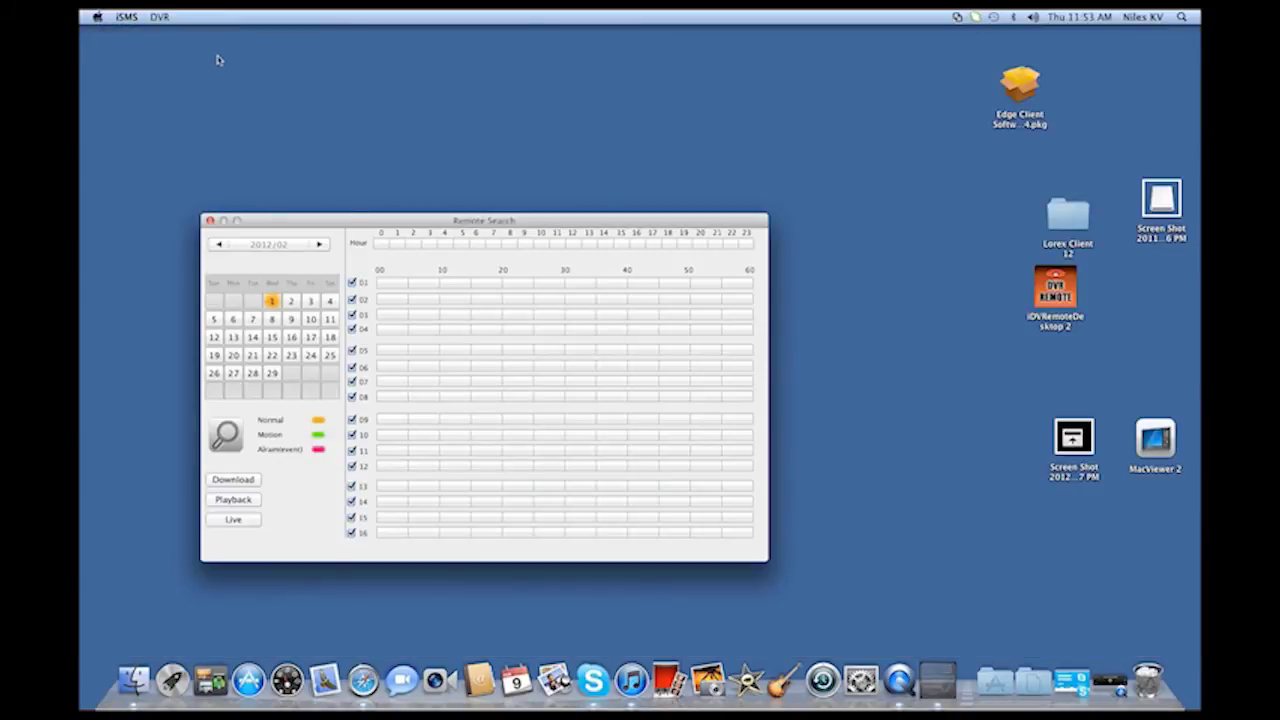
left_click(275, 301)
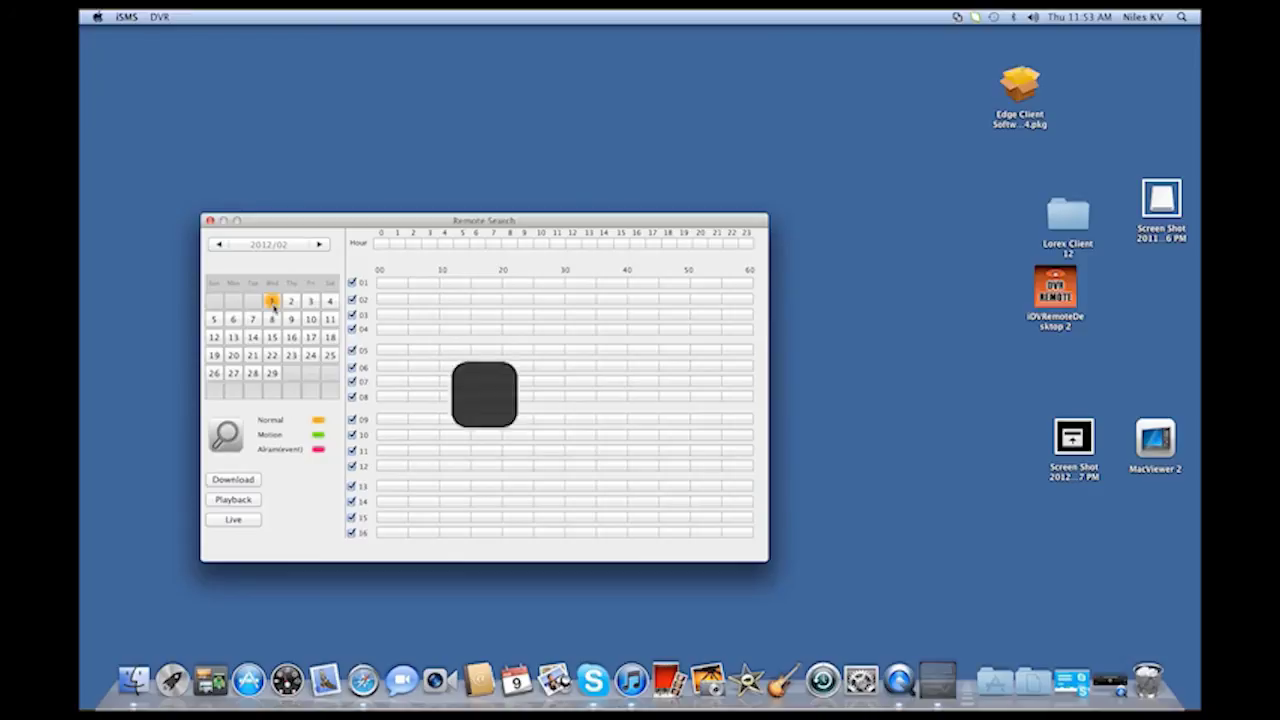
left_click(638, 245)
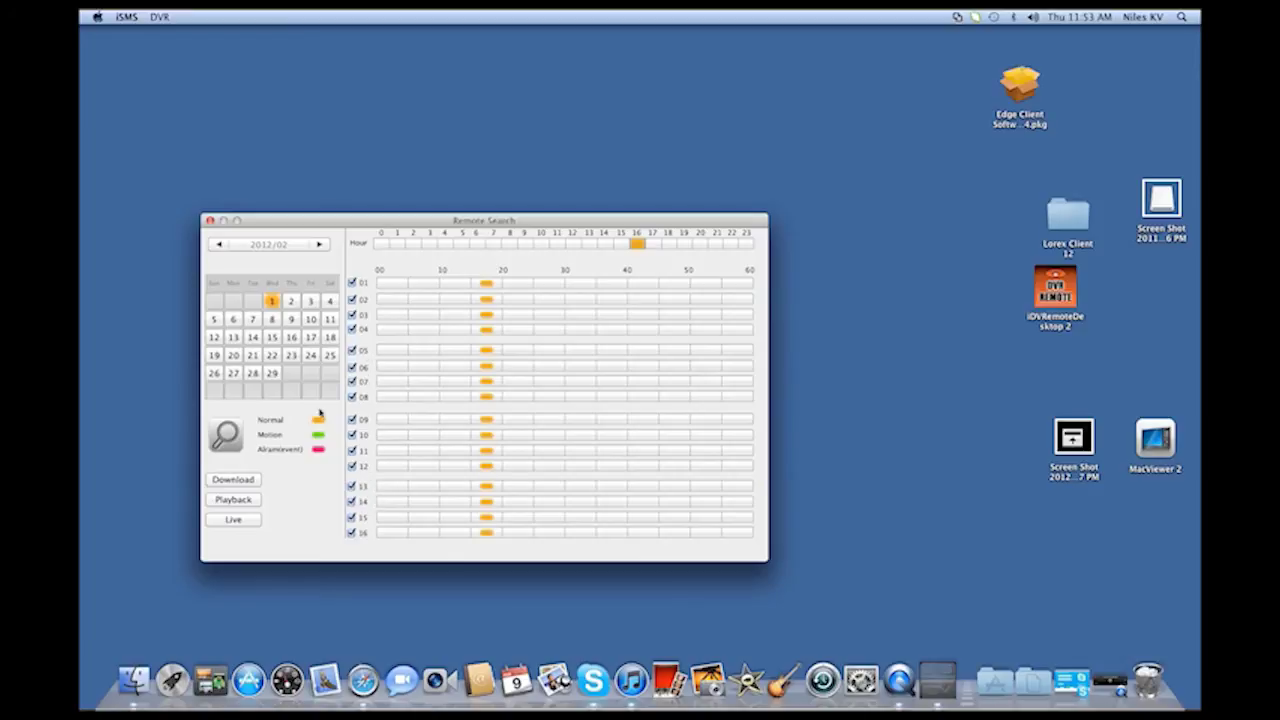
left_click(245, 505)
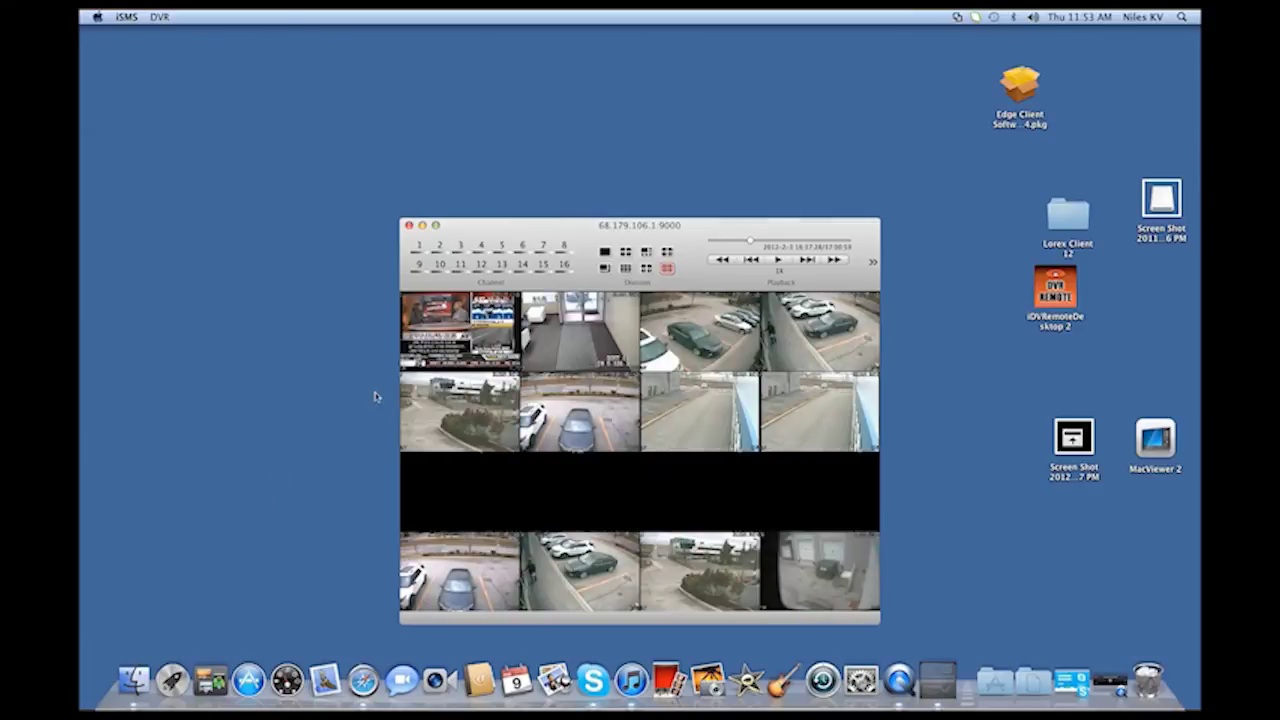
Step: Maximize the playback, view the channel 6 parking-lot camera full-screen, then return to the 16-split grid
left_click(436, 227)
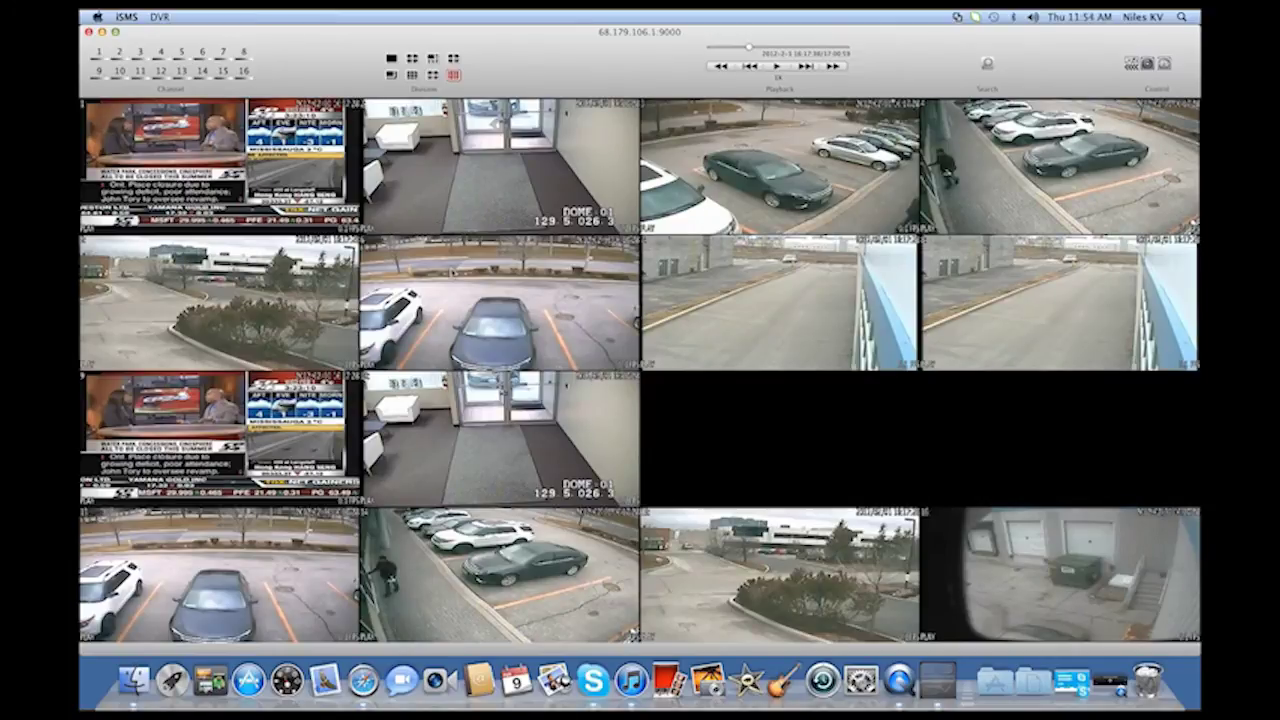
double_click(452, 271)
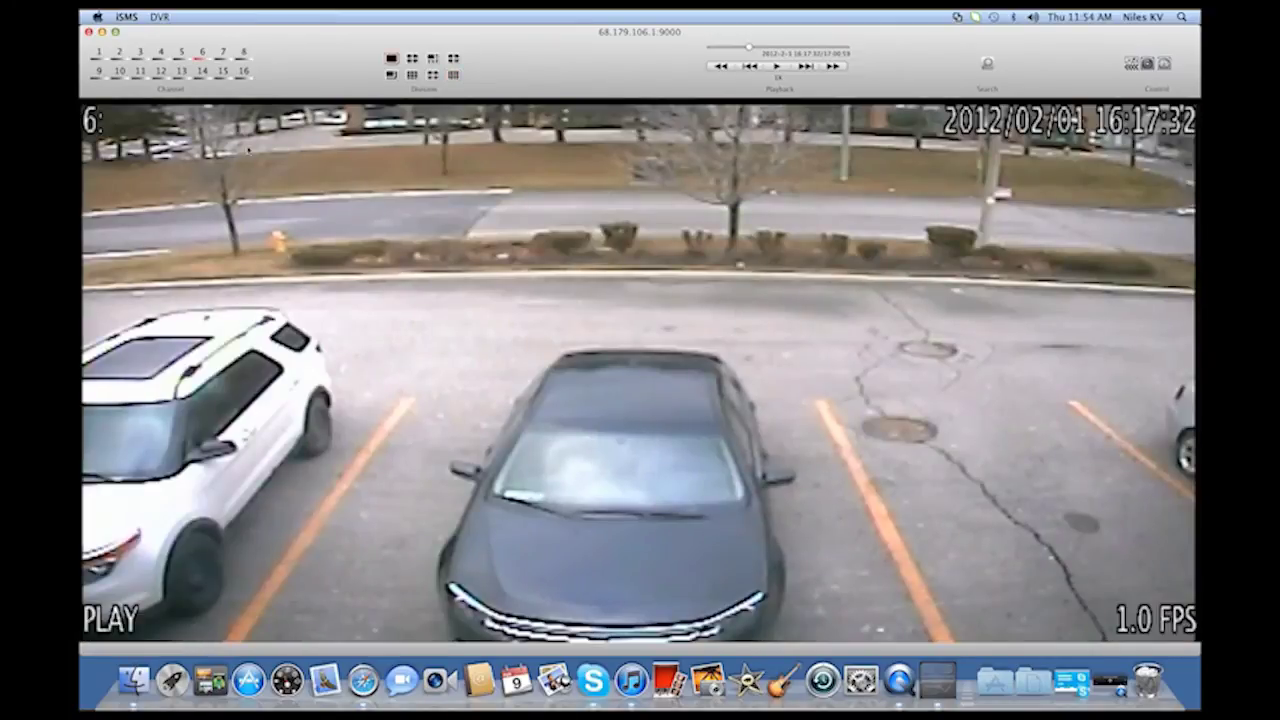
double_click(405, 403)
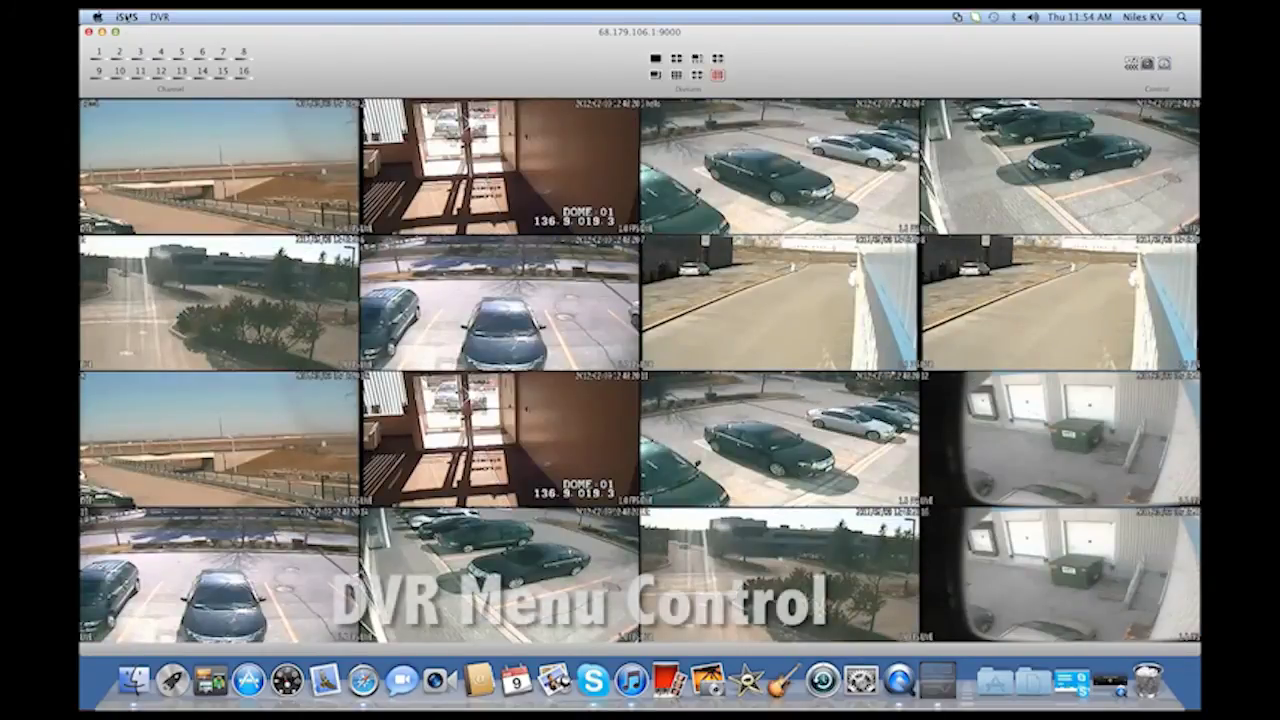
Step: Open DVR Setup's Display settings on the Sequential Setup page with all 16 channels ticked
left_click(127, 17)
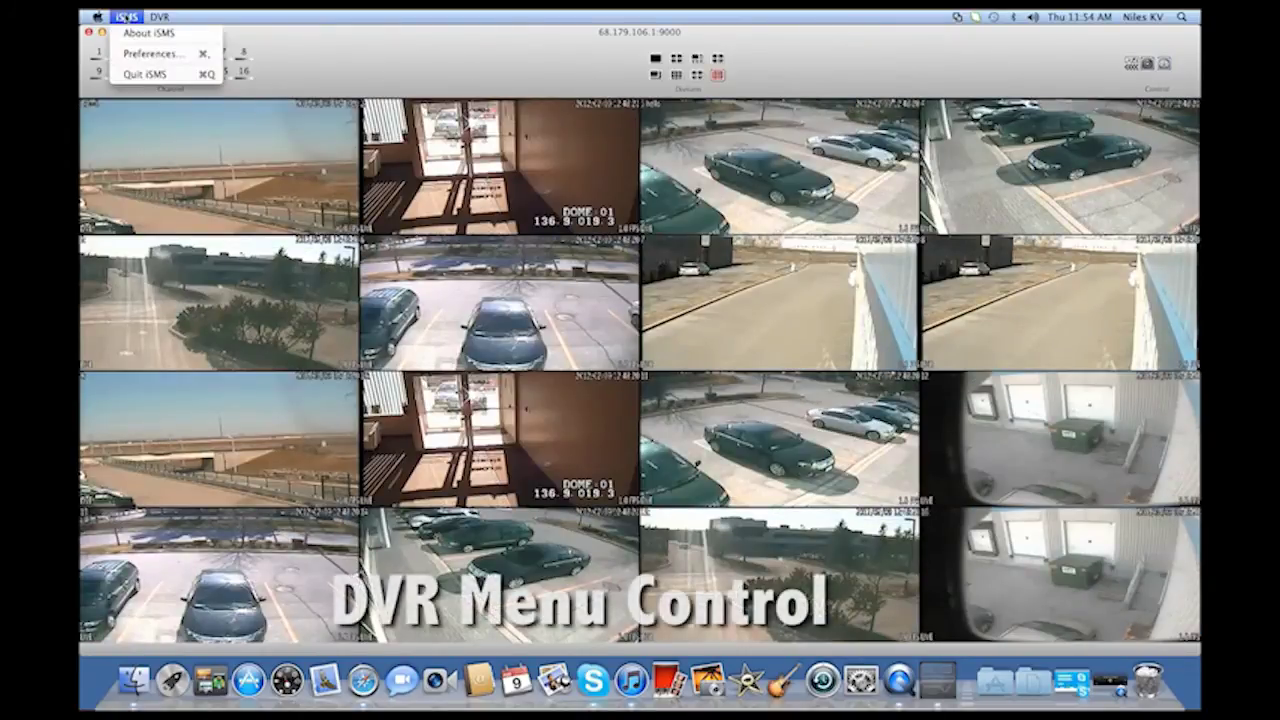
mouse_move(159, 17)
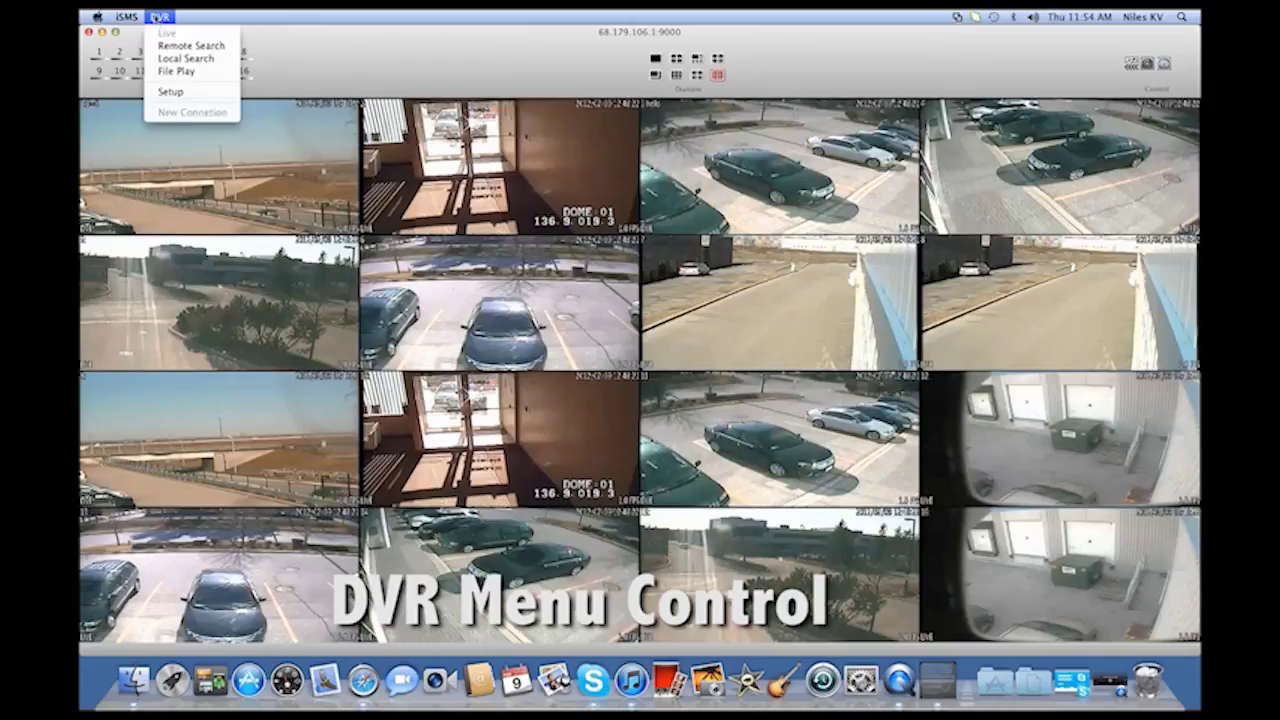
left_click(170, 92)
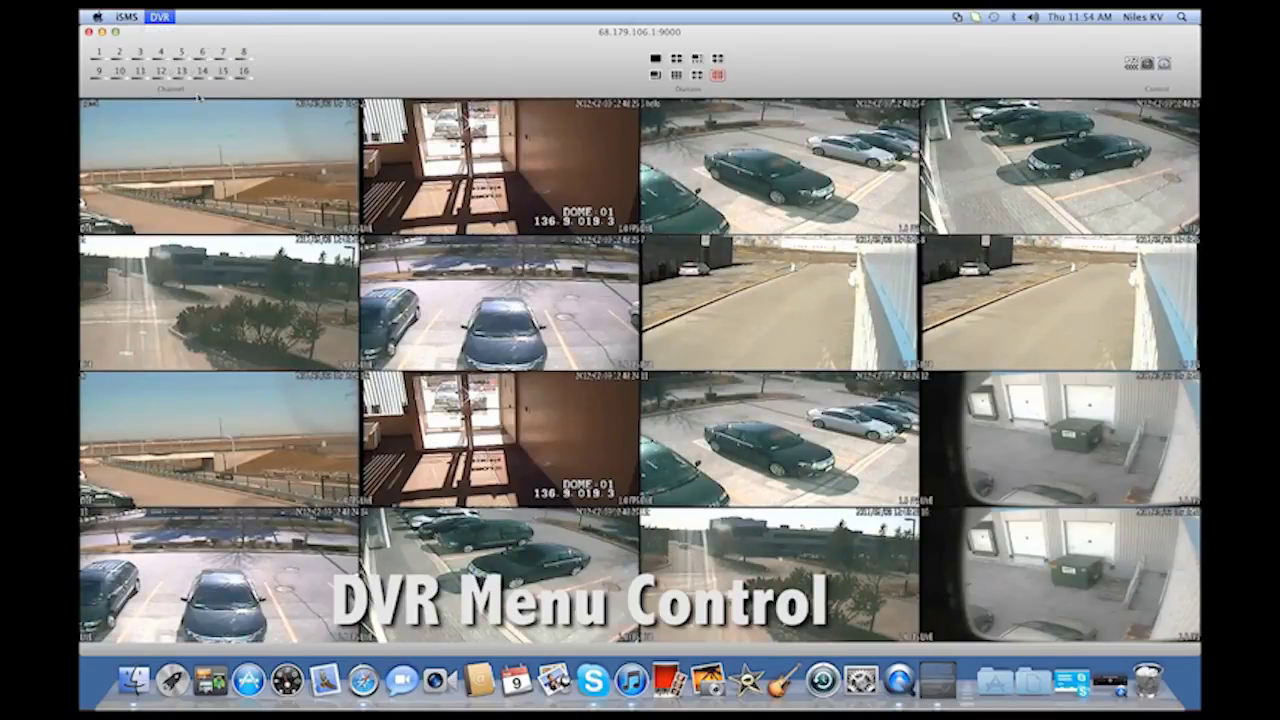
left_click(541, 312)
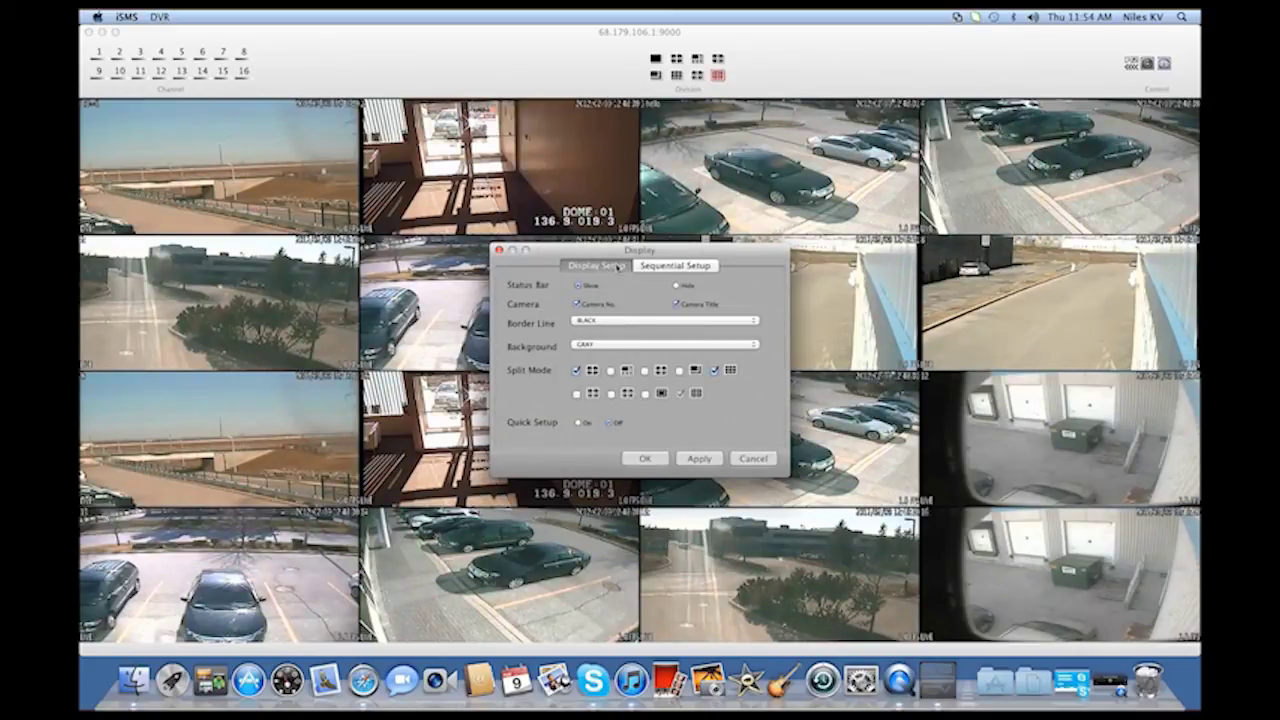
left_click(657, 267)
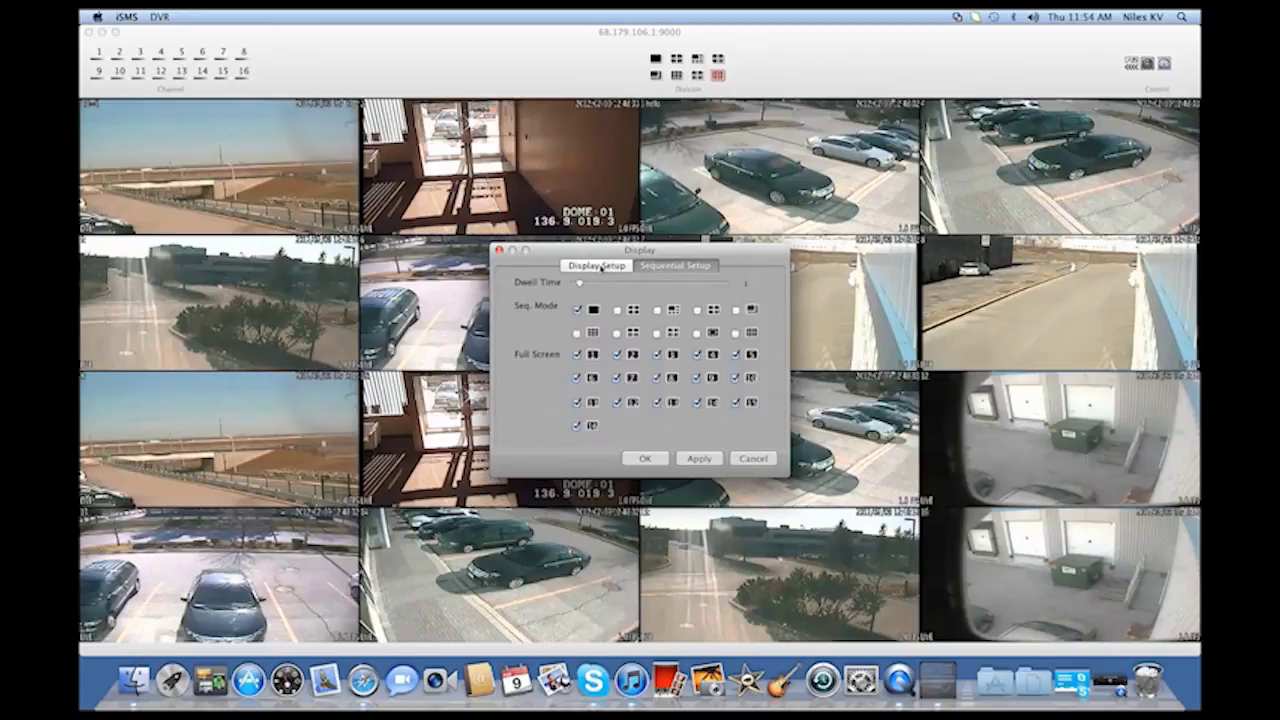